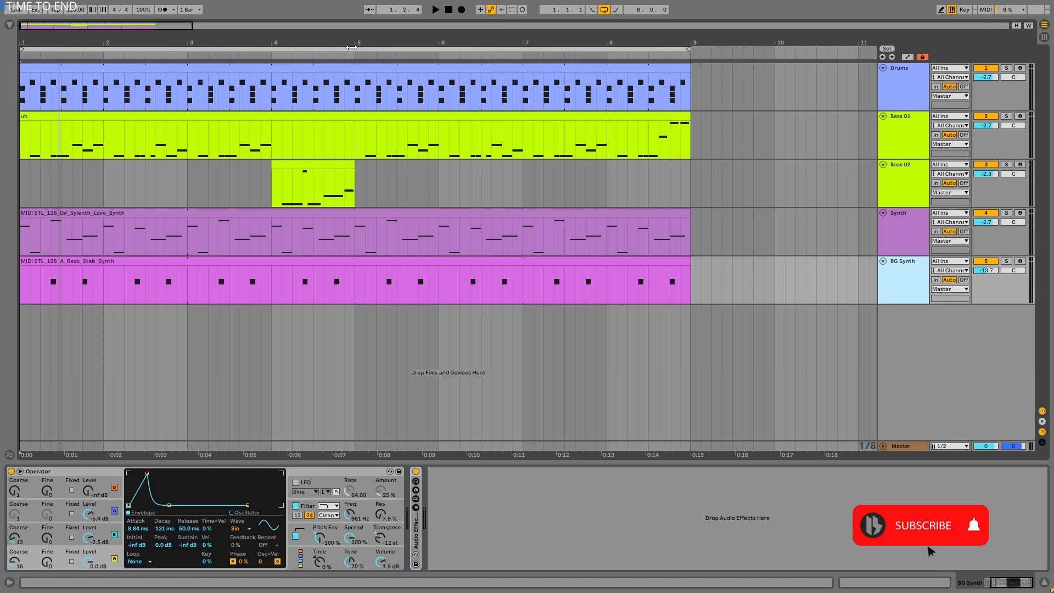
- Play the full eight-bar loop with all tracks, then solo the Drums track to hear it alone
left_click(358, 49)
key("space")
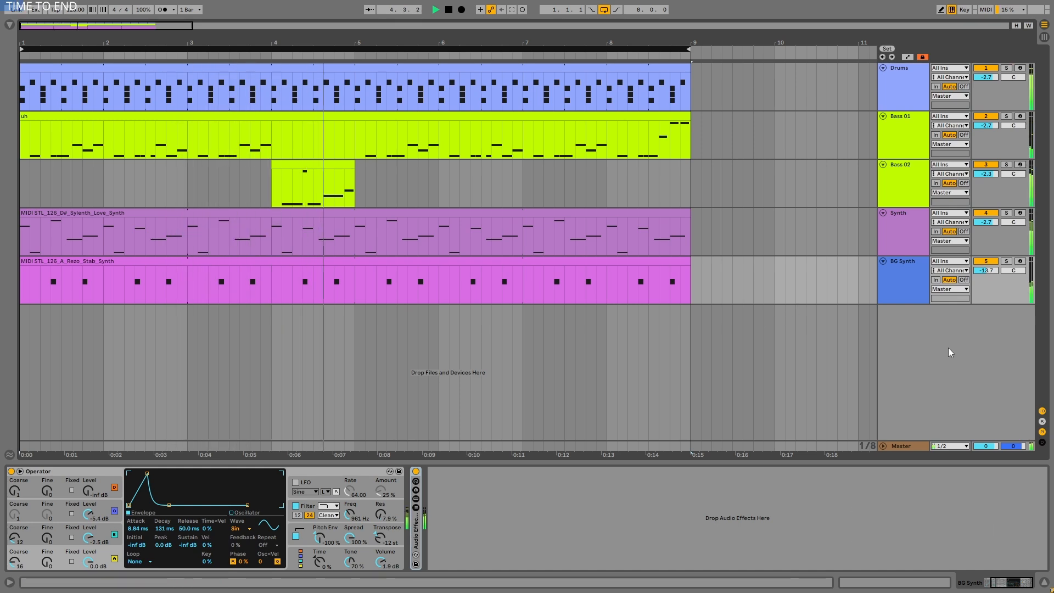
left_click(903, 88)
left_click(1006, 67)
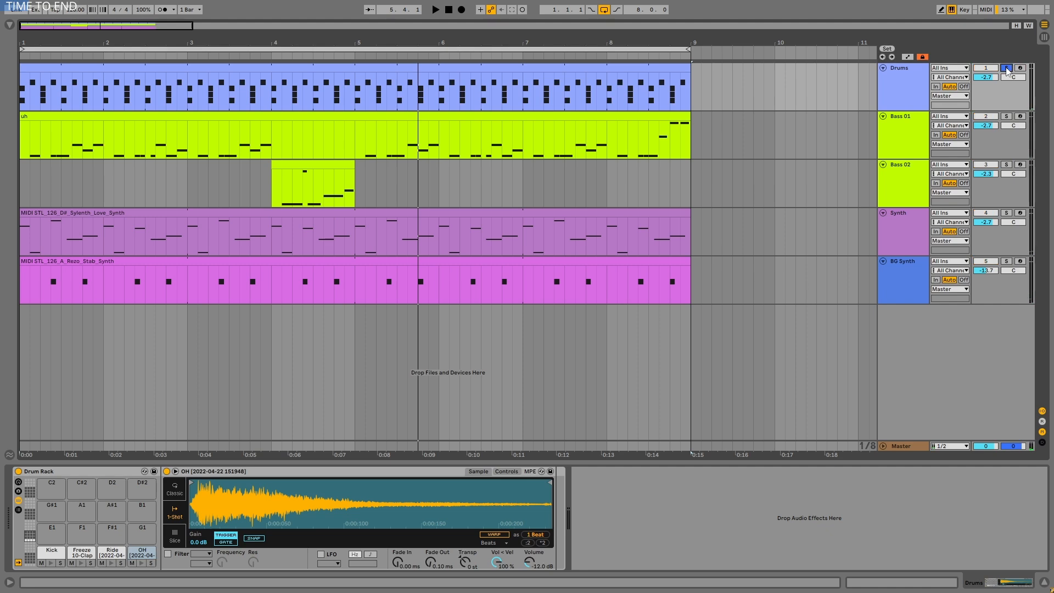
- Solo and play the Bass 01 track, then solo Bass 02 and play its clip at bar 4
left_click(1007, 117)
left_click(918, 119)
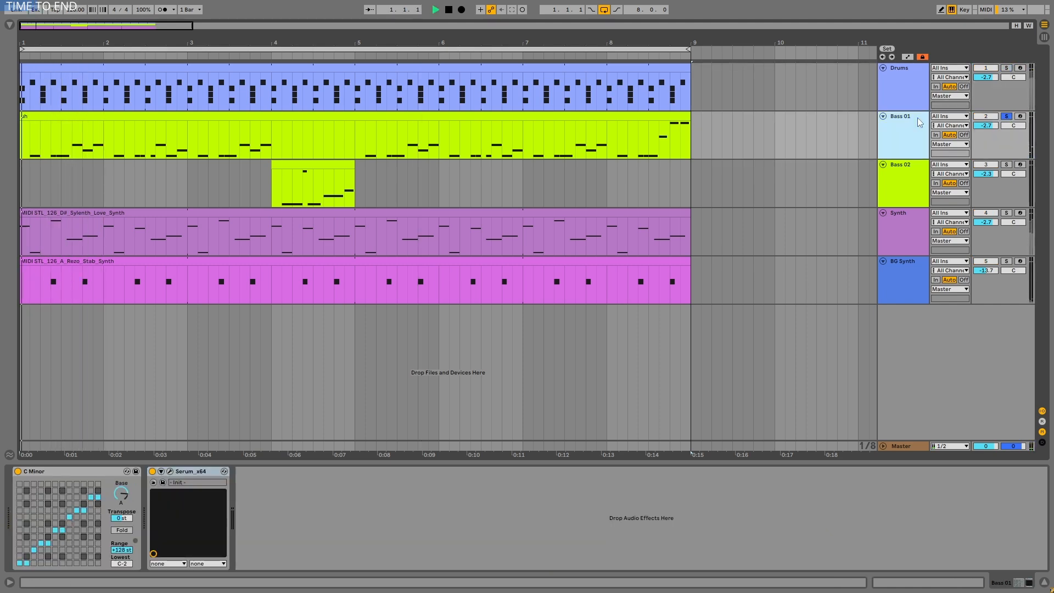
key("space")
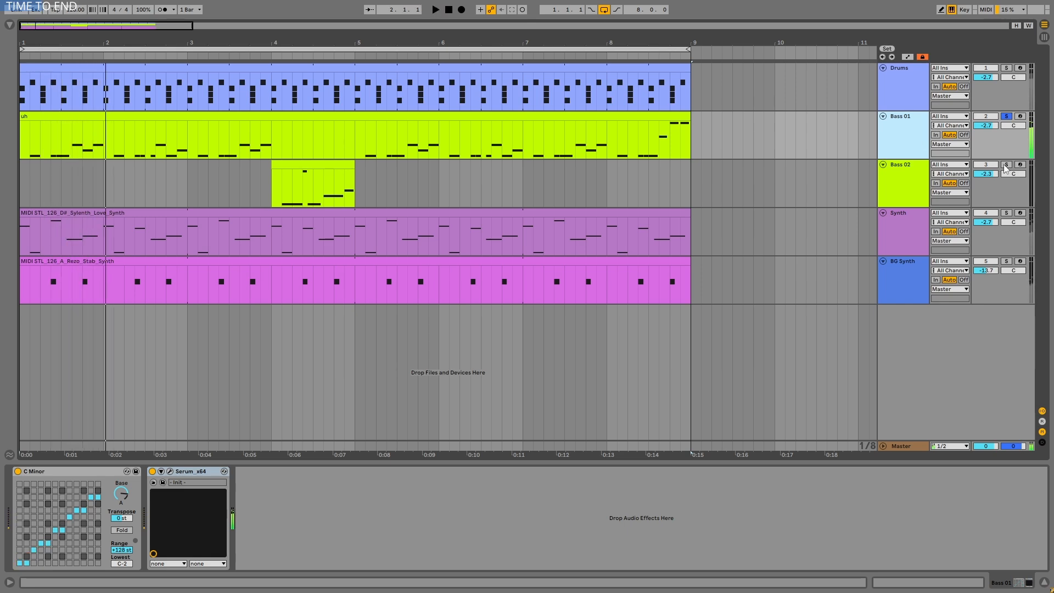
left_click(1006, 165)
left_click(335, 162)
key("space")
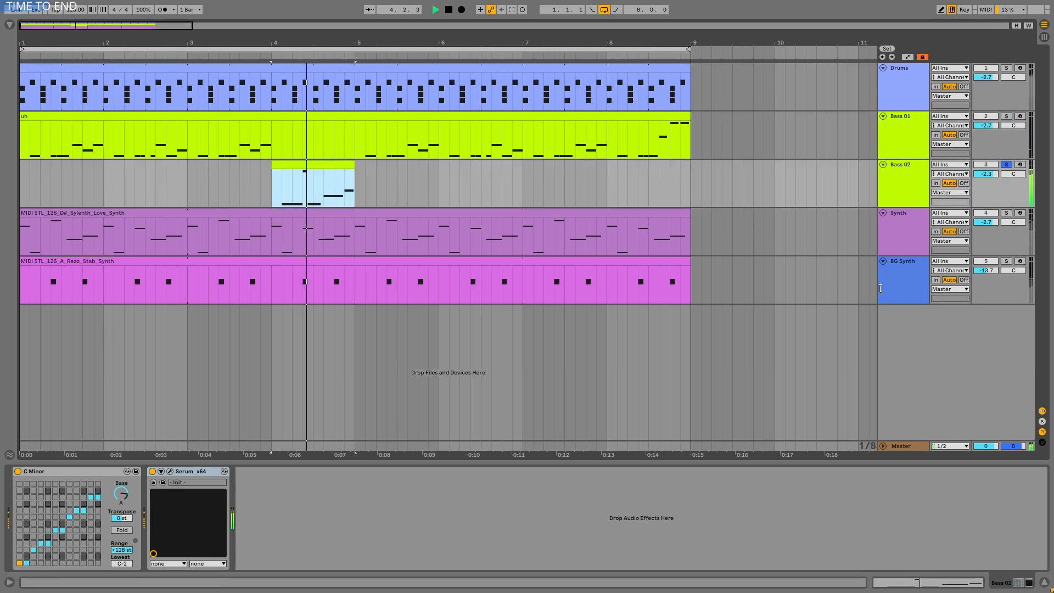
- Solo the Synth track and listen to it, then solo and play the BG Synth track
left_click(1008, 216)
left_click(908, 222)
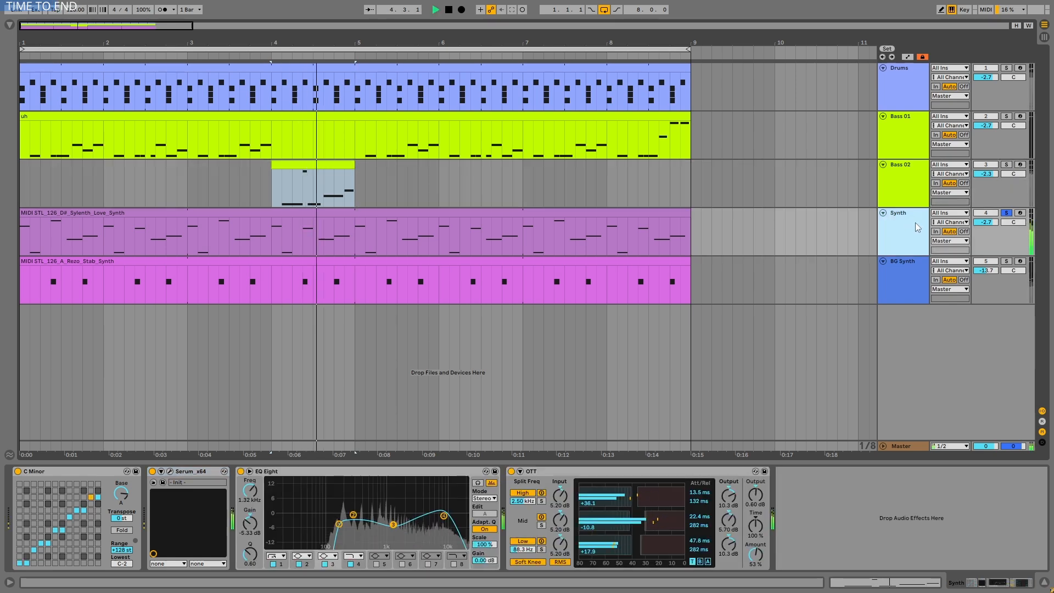
left_click(923, 260)
left_click(1005, 263)
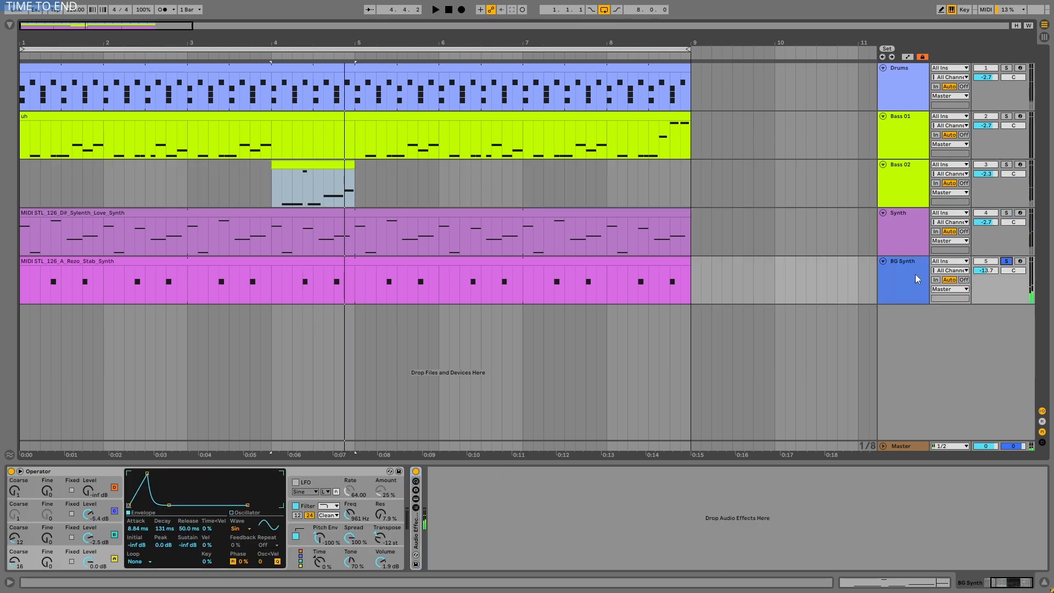
key("space")
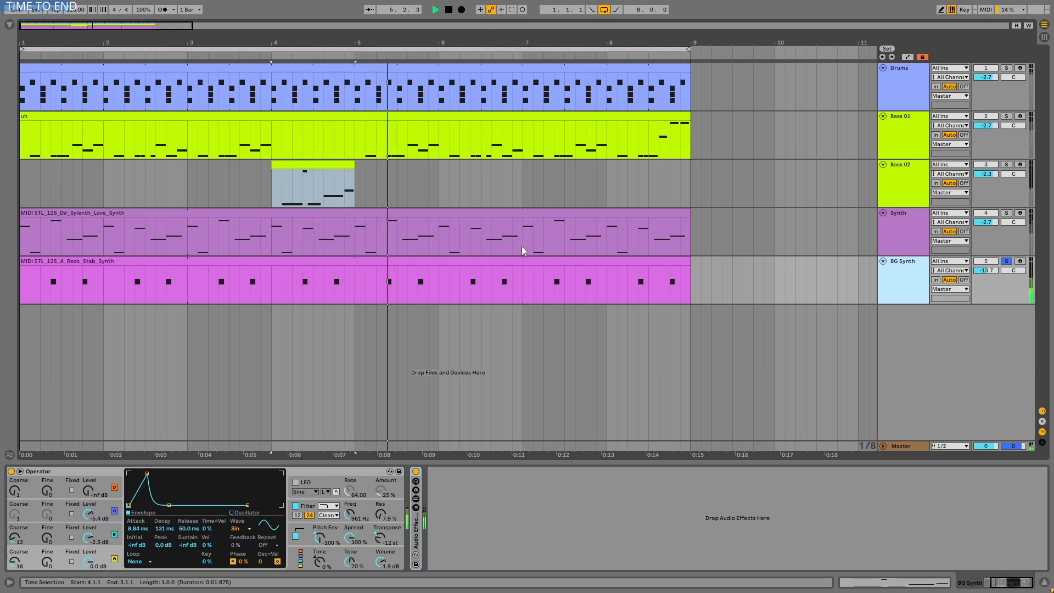
key("space")
- Bypass the audio effect rack on the BG Synth track and play the dry Operator sound
left_click(416, 471)
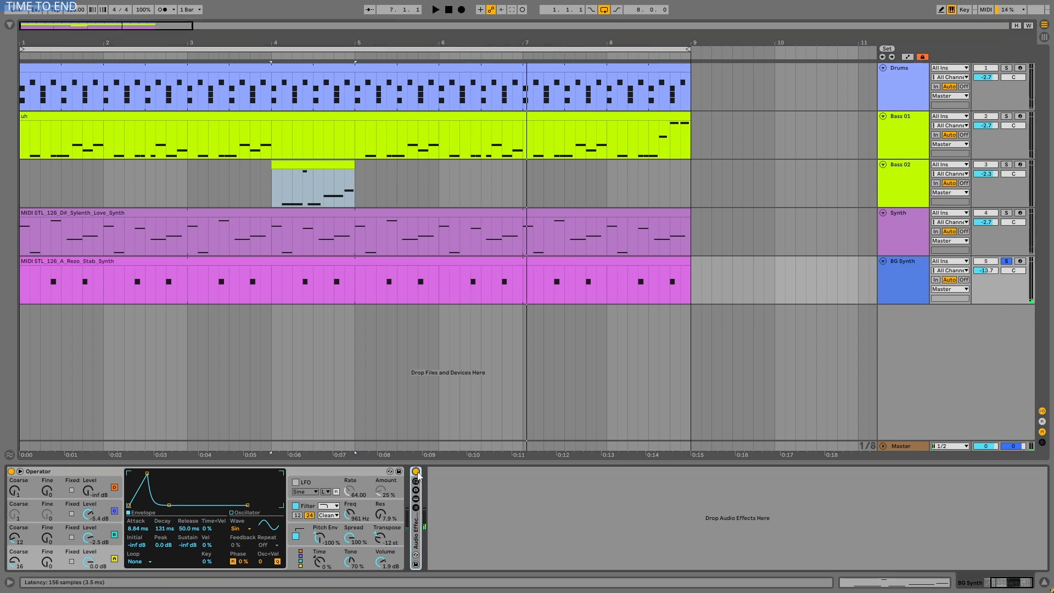
left_click(354, 476)
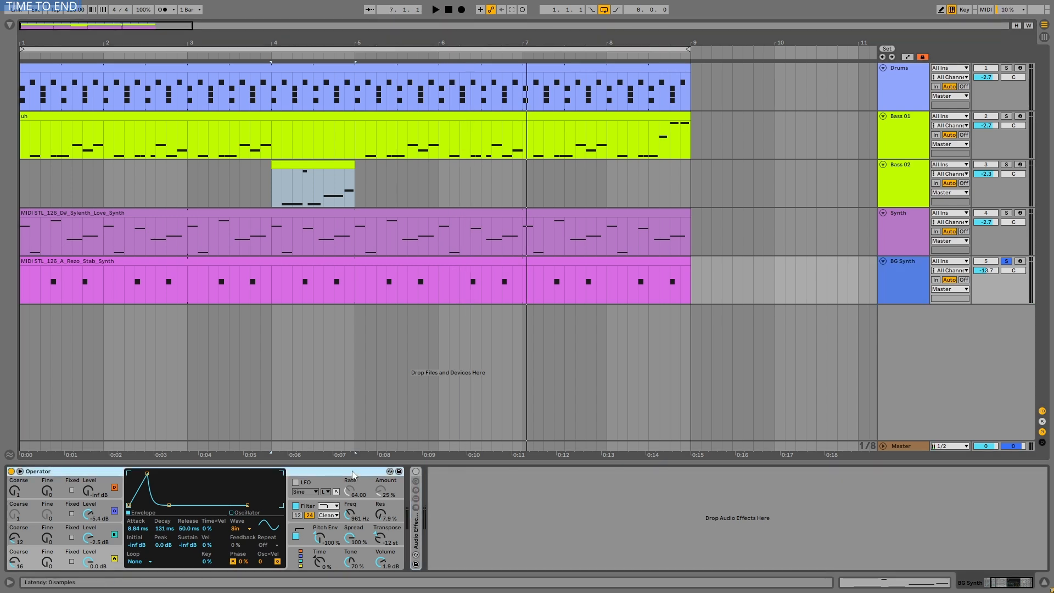
key("space")
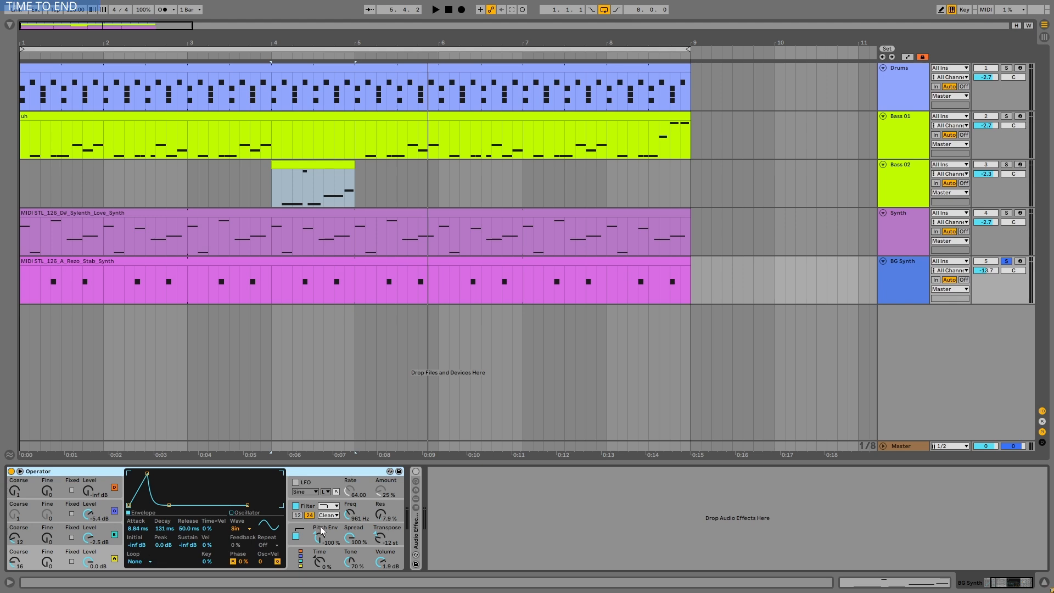
- Switch off Operator's pitch envelope and filter while listening to the BG Synth
left_click(297, 535)
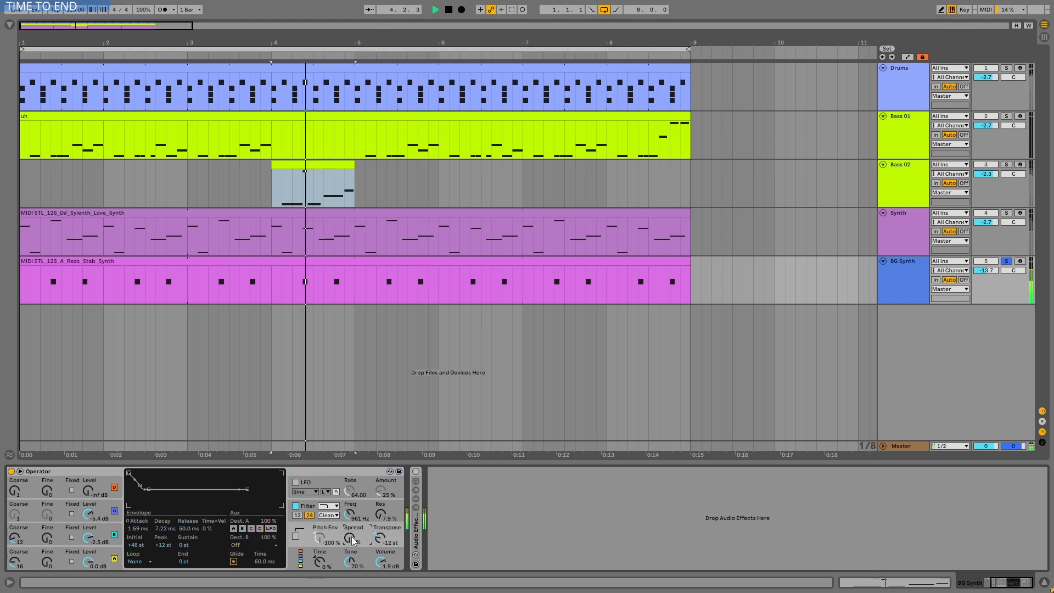
left_click(296, 506)
left_click(297, 506)
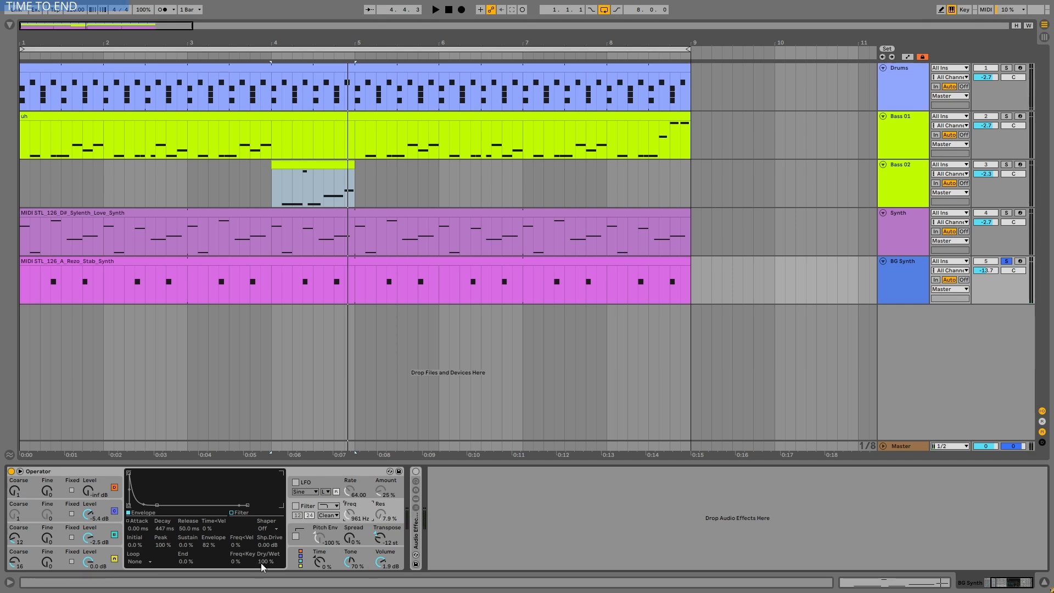
- Examine the envelopes and waveforms of Operator's oscillators A, B and C, including oscillator B's harmonics
left_click(107, 551)
left_click(106, 537)
left_click(106, 511)
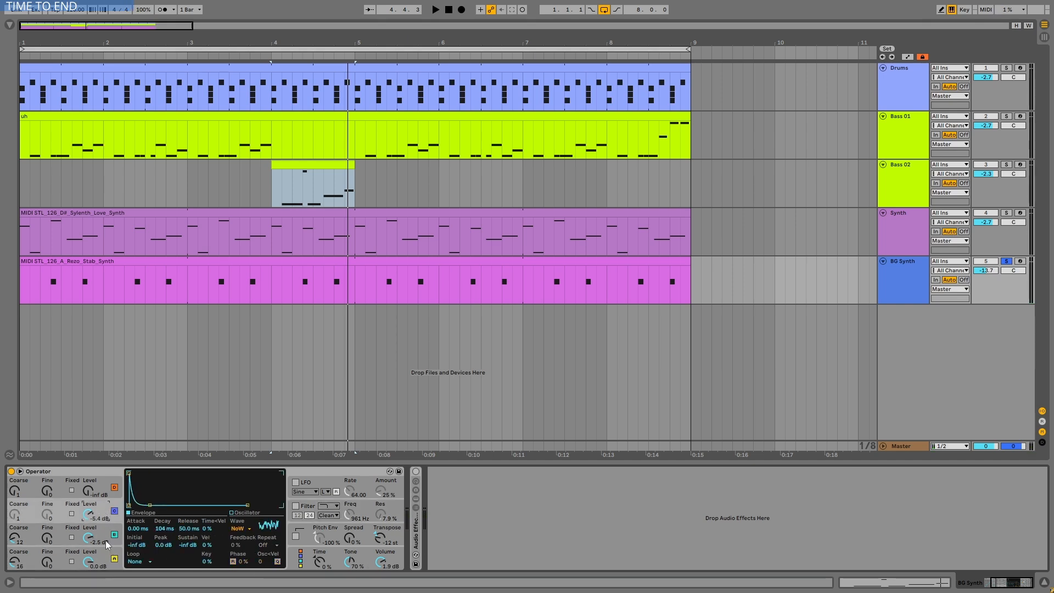
left_click(105, 558)
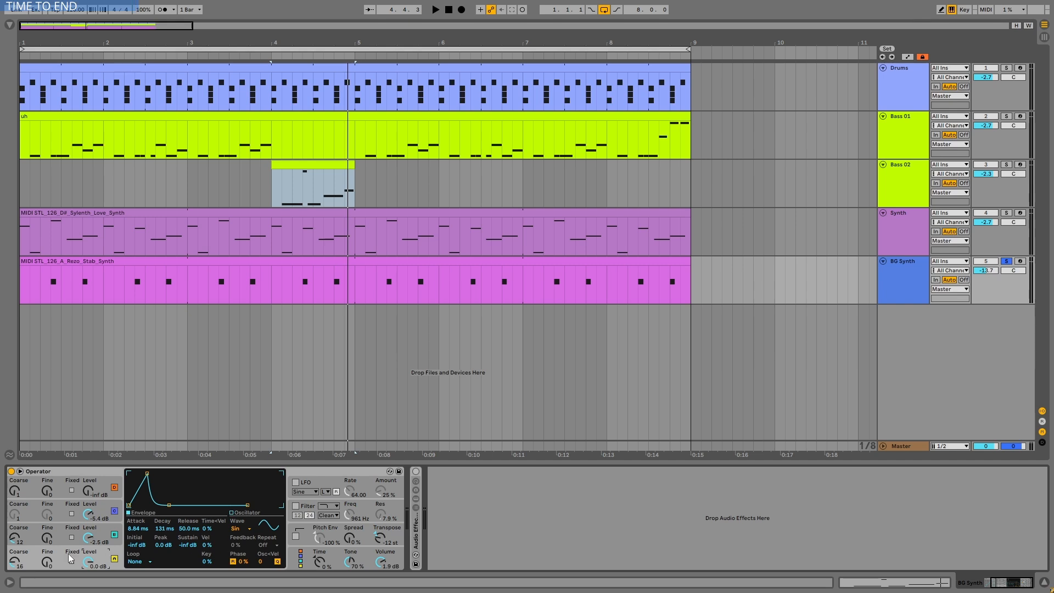
left_click(97, 526)
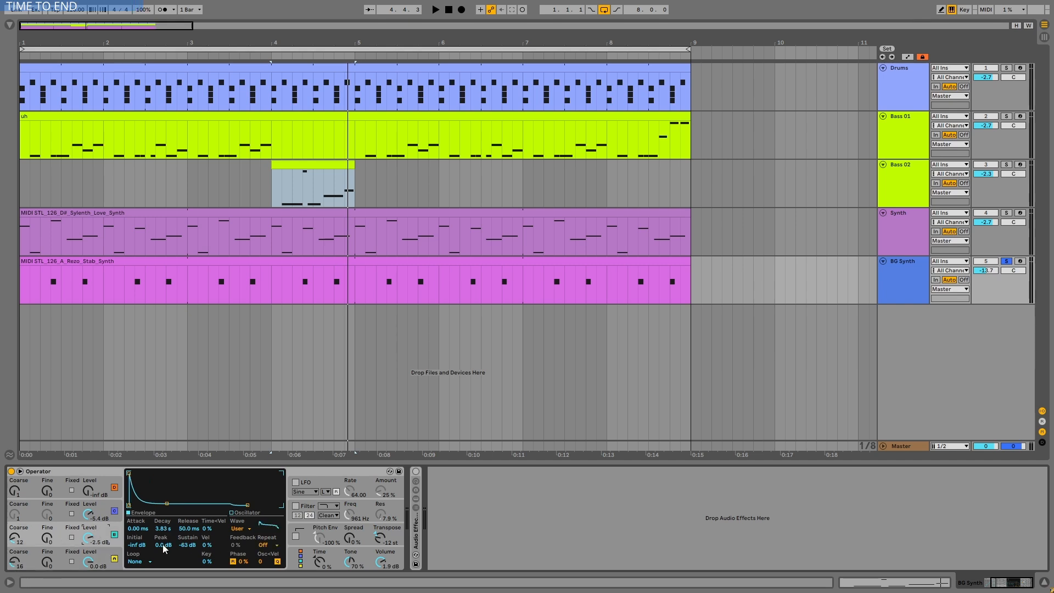
left_click(231, 512)
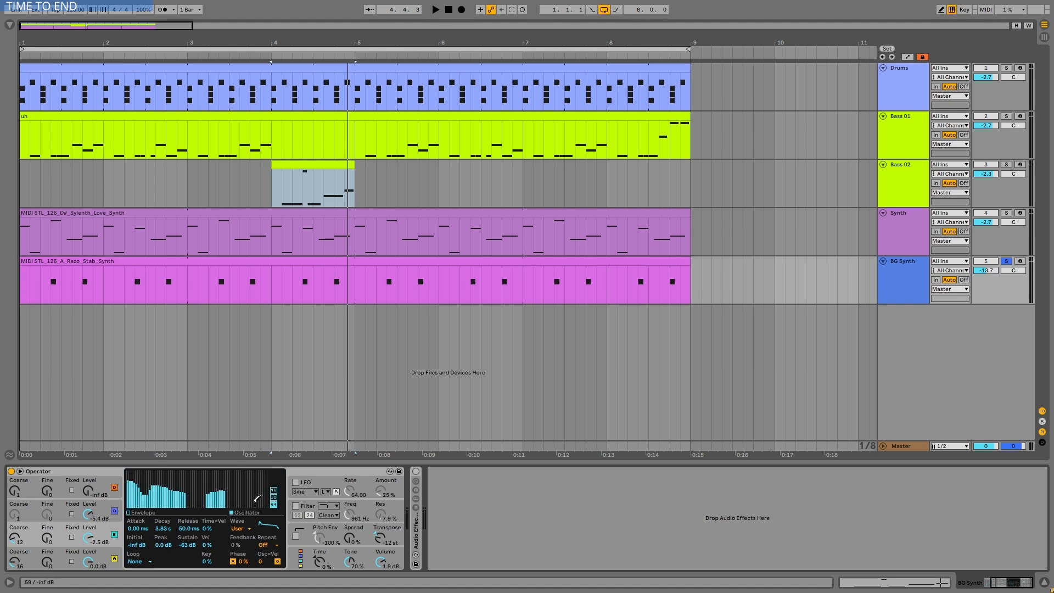
left_click(129, 512)
left_click(100, 508)
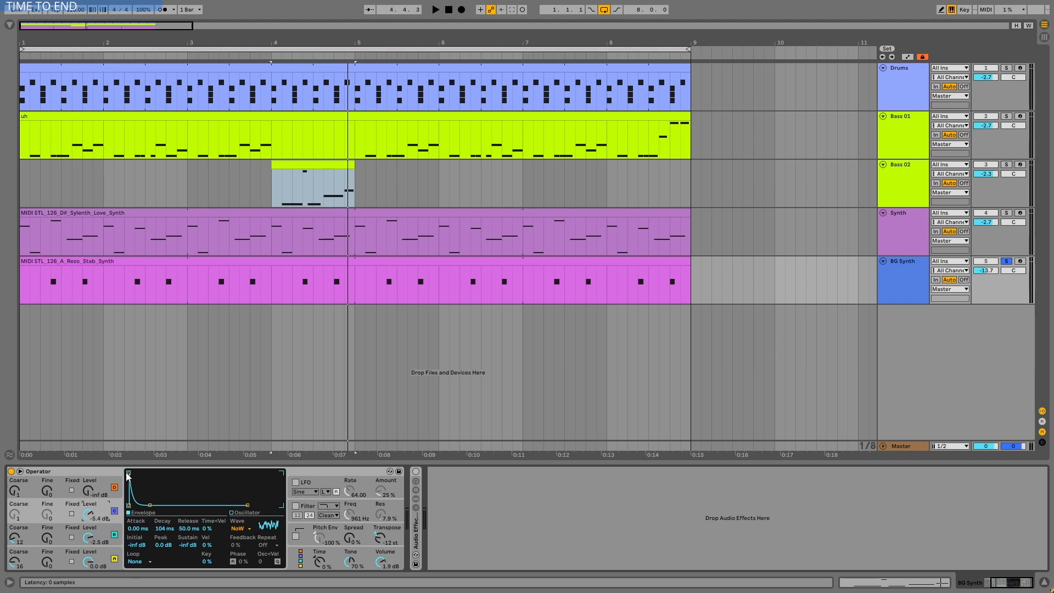
- Play the BG Synth stab in bar 4 with Operator's oscillator C off and on to compare the sound
key("space")
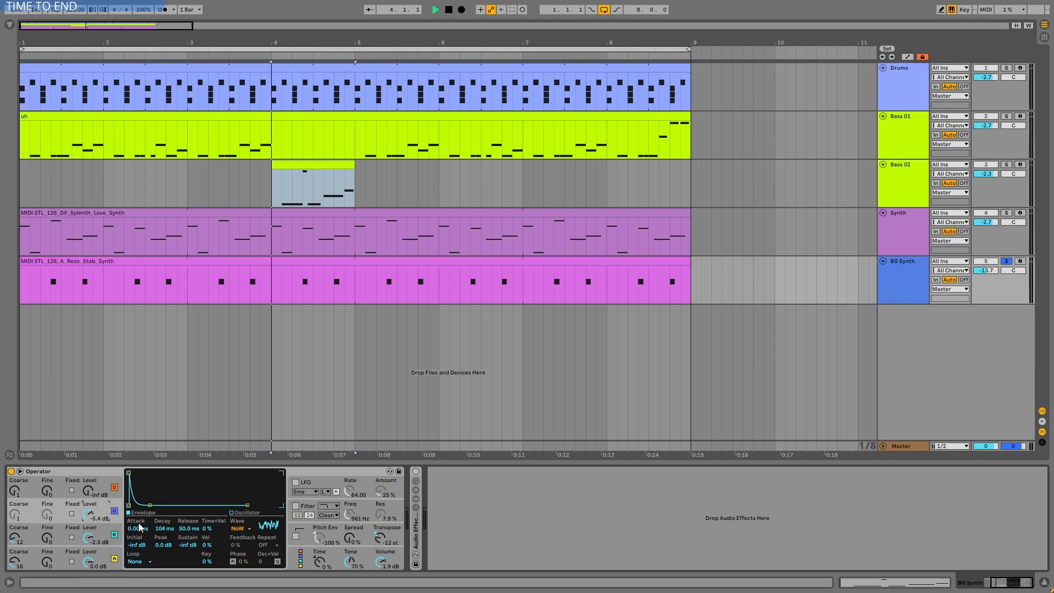
left_click(305, 295)
left_click(116, 511)
key("space")
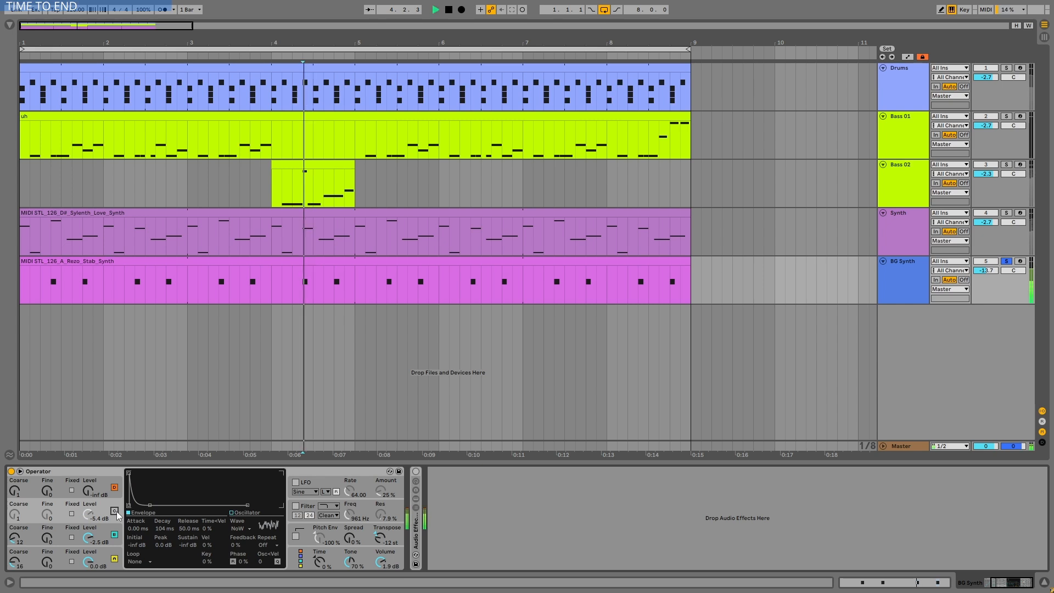
left_click(117, 512)
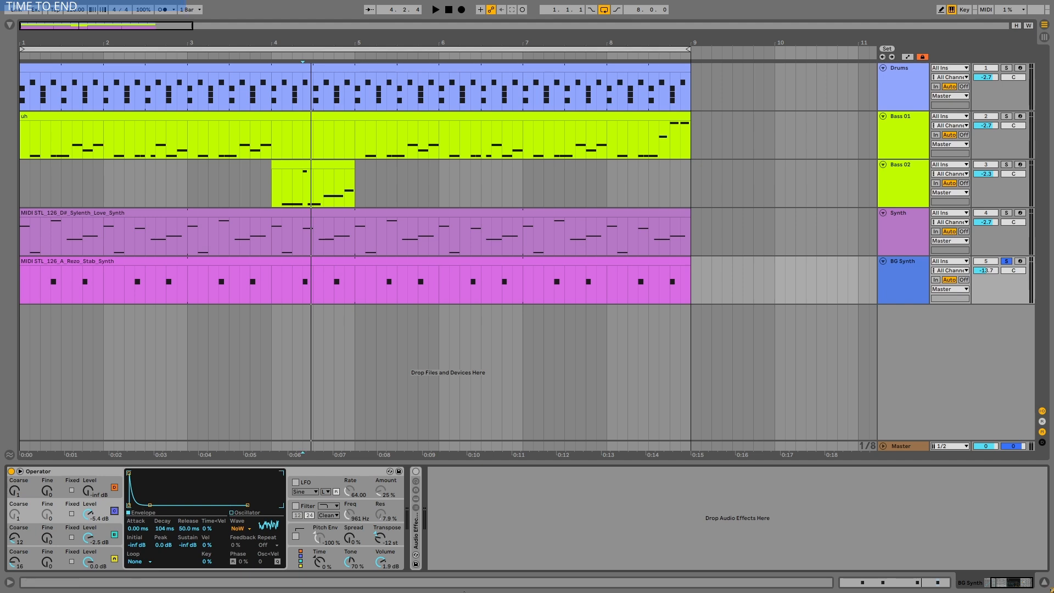
- Unfold EQ Eight in the BG Synth's effect rack, expand its display and examine bands 1, 3 and 4
double_click(416, 530)
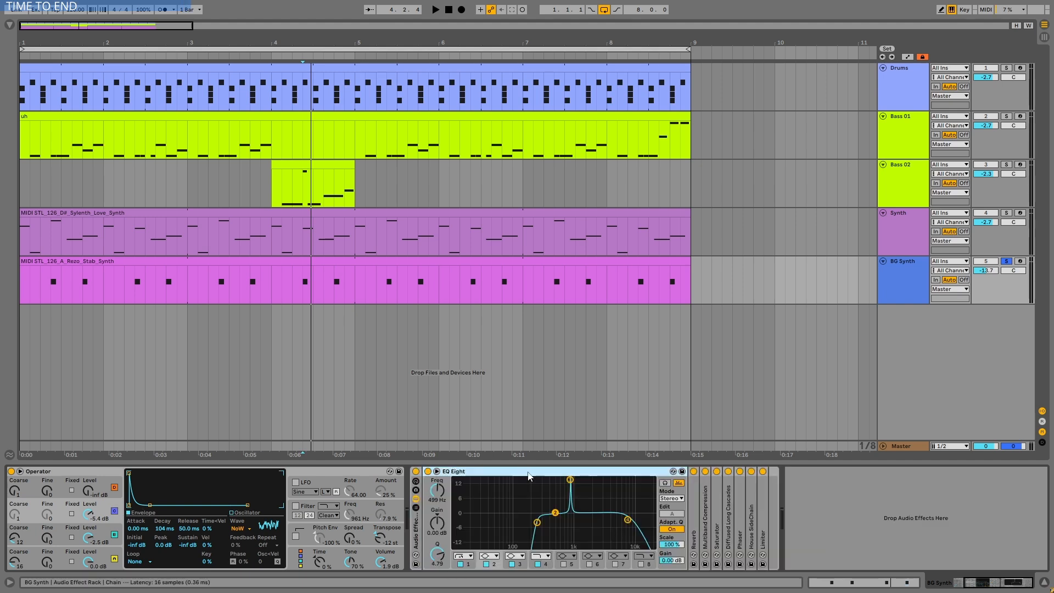
left_click(570, 481)
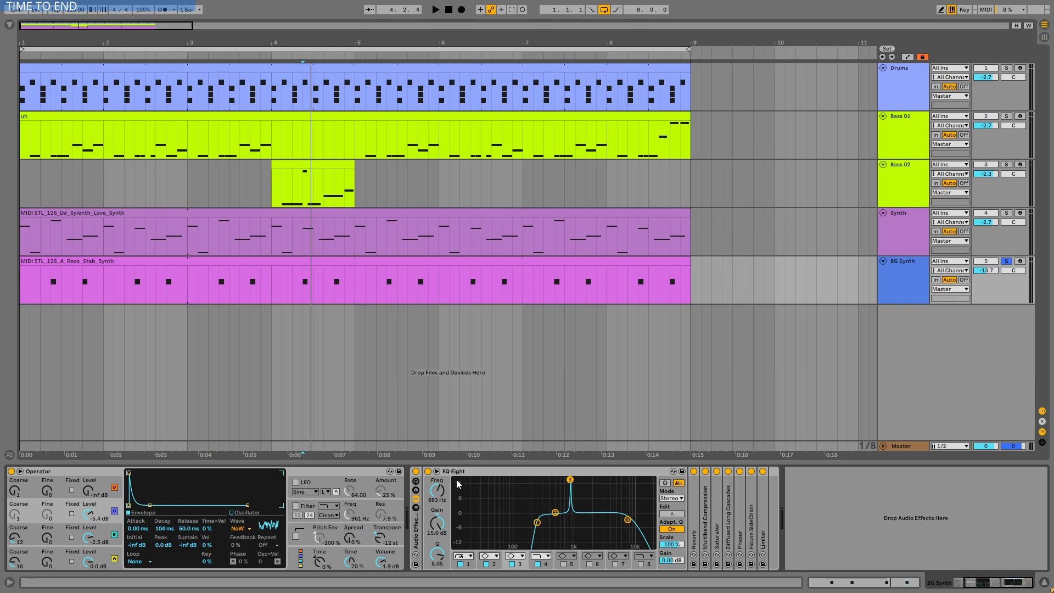
left_click(437, 471)
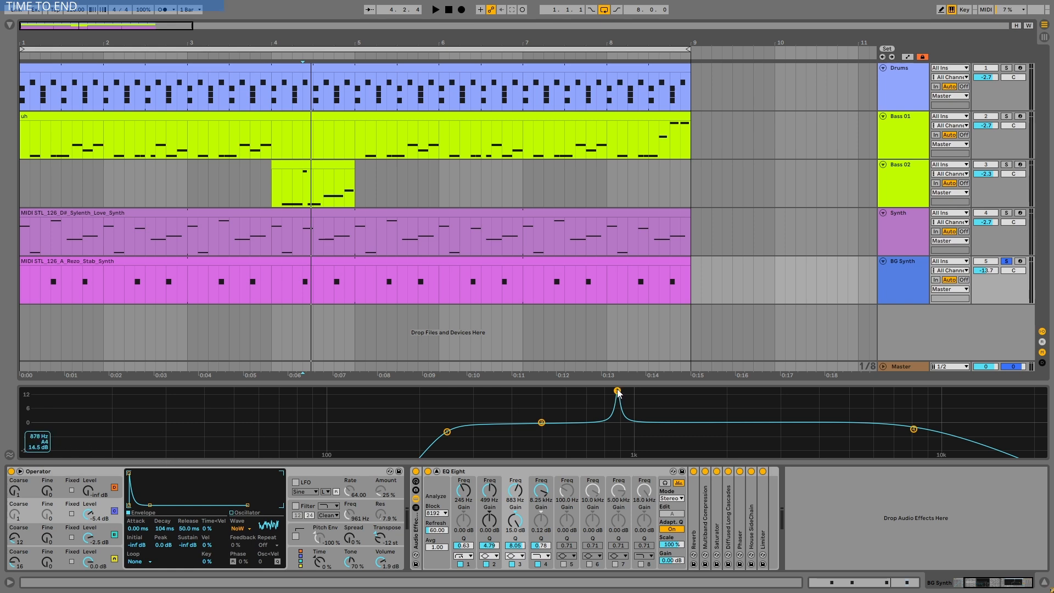
key("ctrl+z")
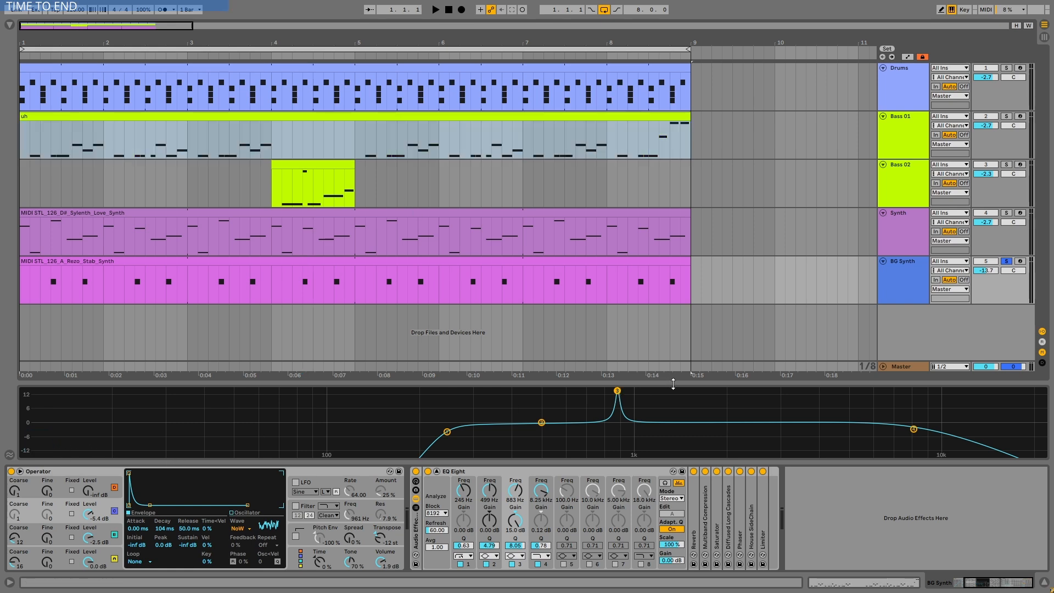
left_click(447, 432)
left_click(913, 430)
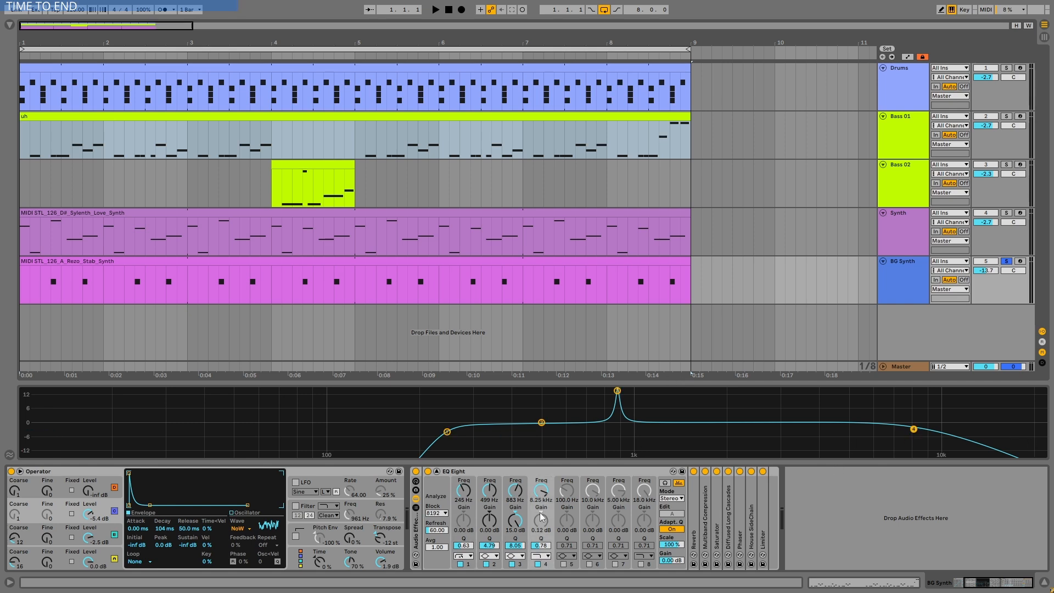
- Fold EQ Eight, unfold the Reverb in the effect rack and play the BG Synth through it
double_click(526, 471)
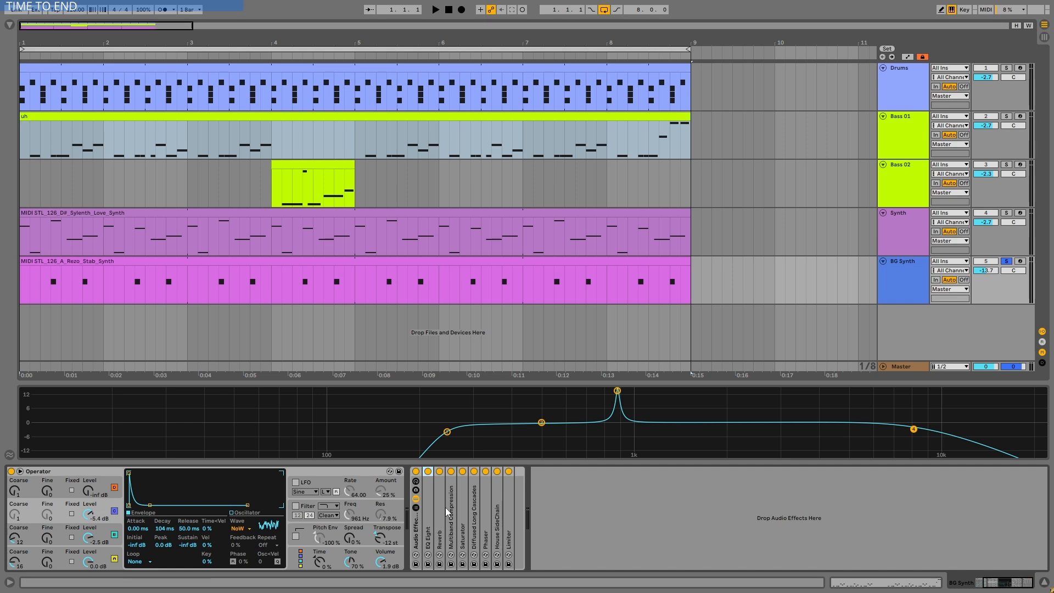
left_click(618, 391)
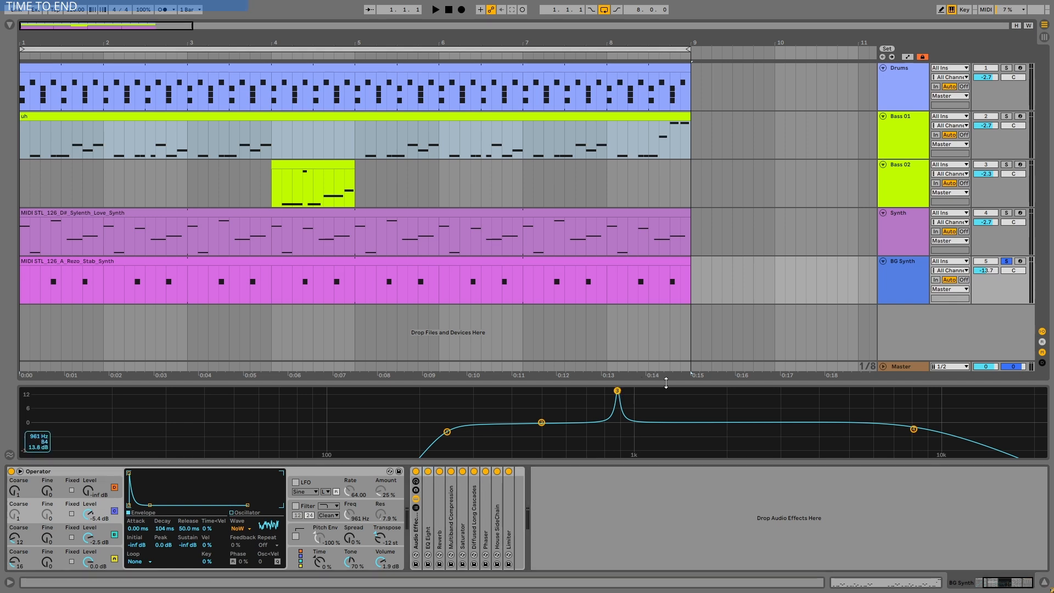
double_click(440, 530)
key("space")
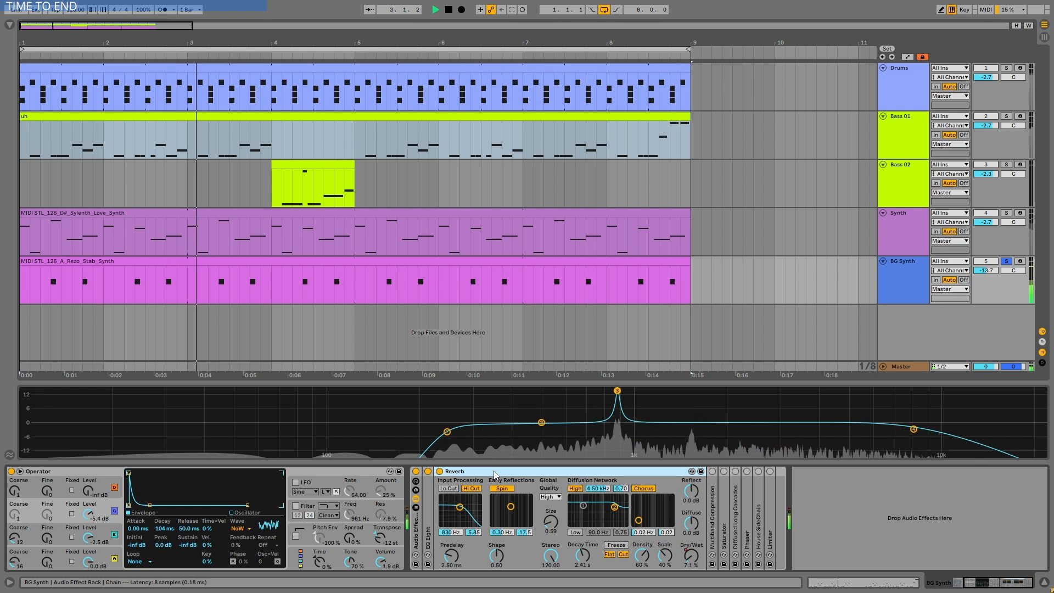
key("space")
- Show the BG Synth's Reverb Dry/Wet automation in its own lane and play it from bar 1
left_click(908, 57)
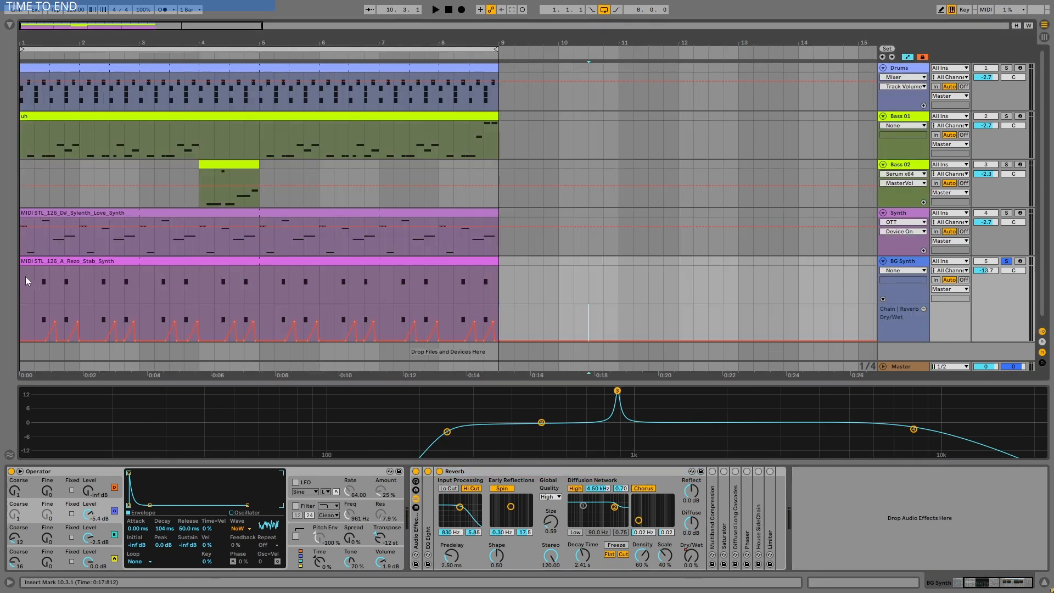
left_click(26, 281)
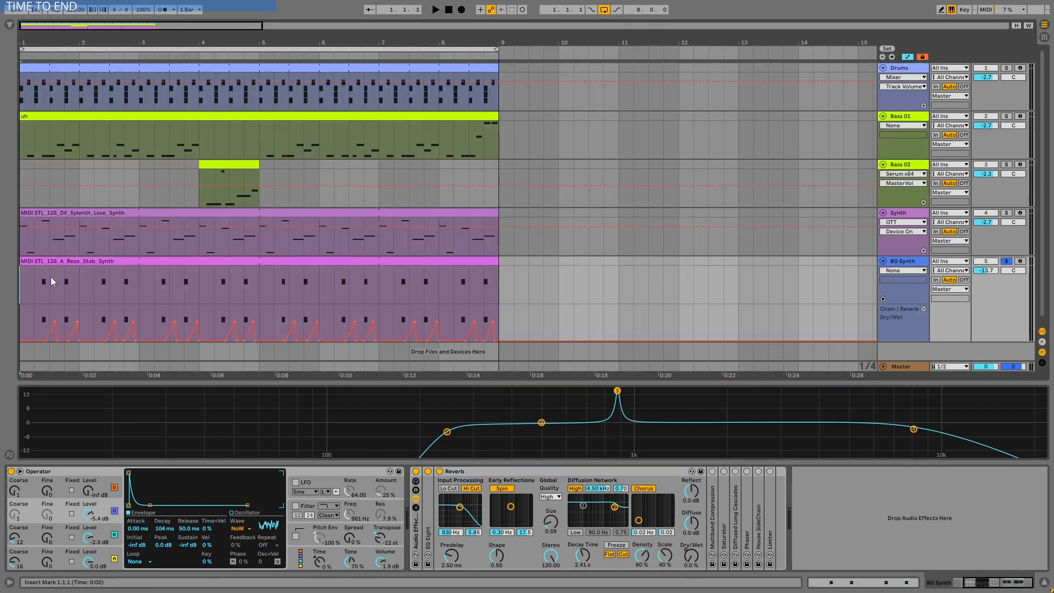
key("space")
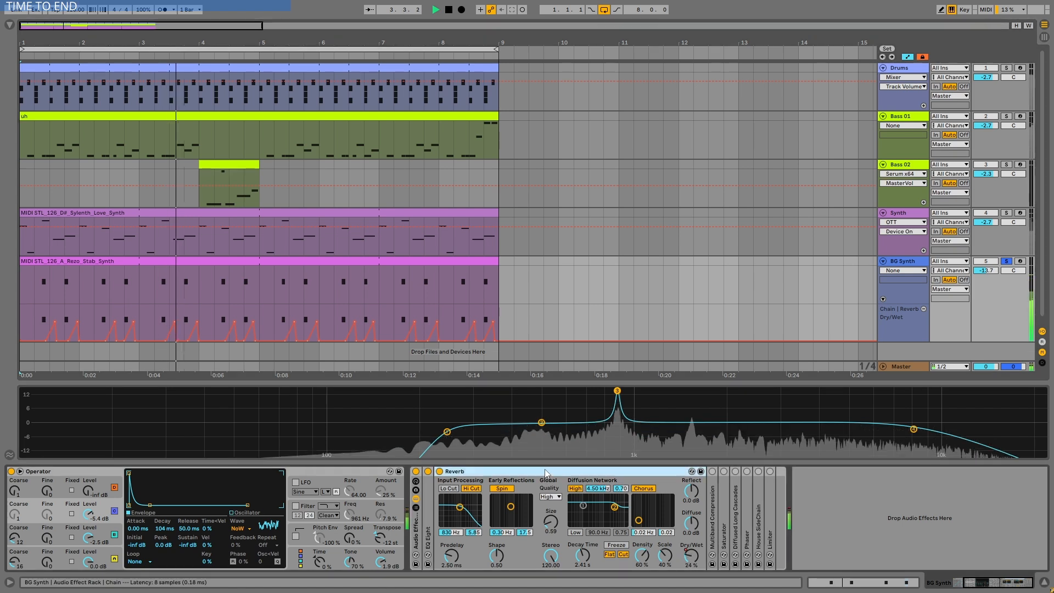
key("space")
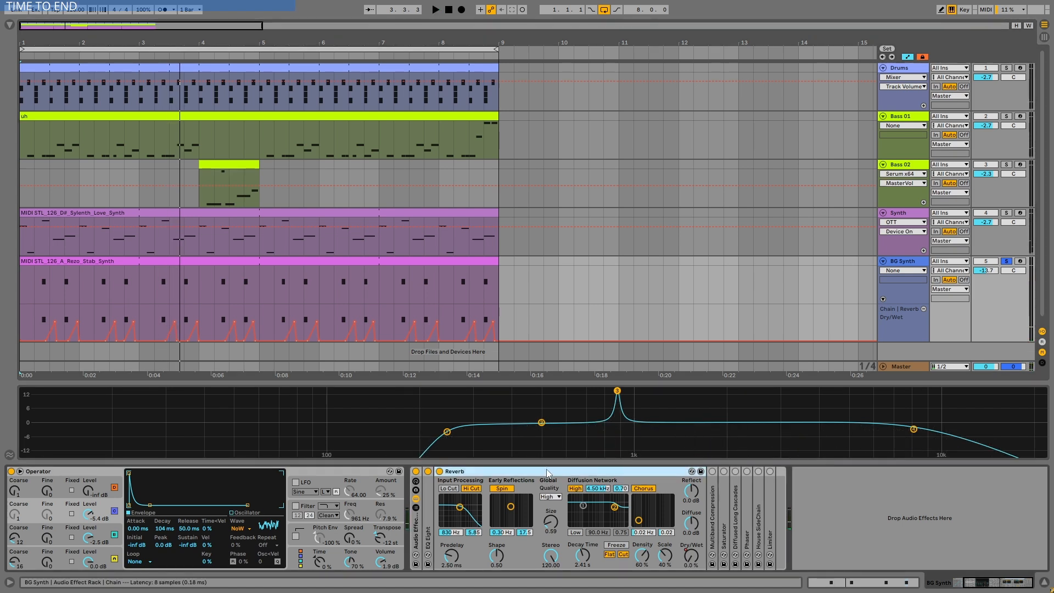
- Unfold Multiband Compression in the effect rack and fold the Reverb
double_click(713, 494)
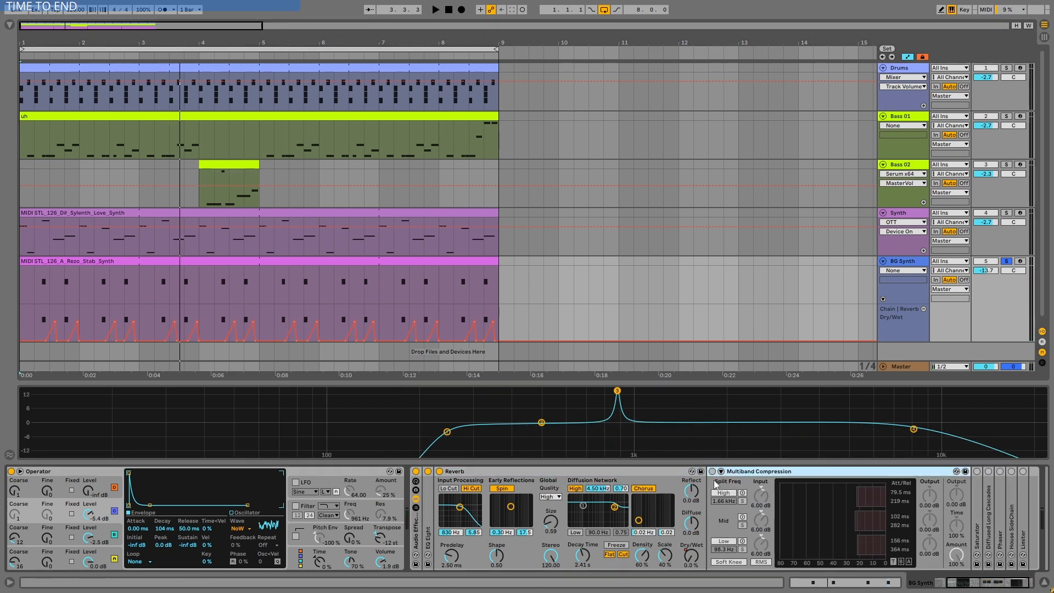
double_click(654, 472)
left_click(512, 471)
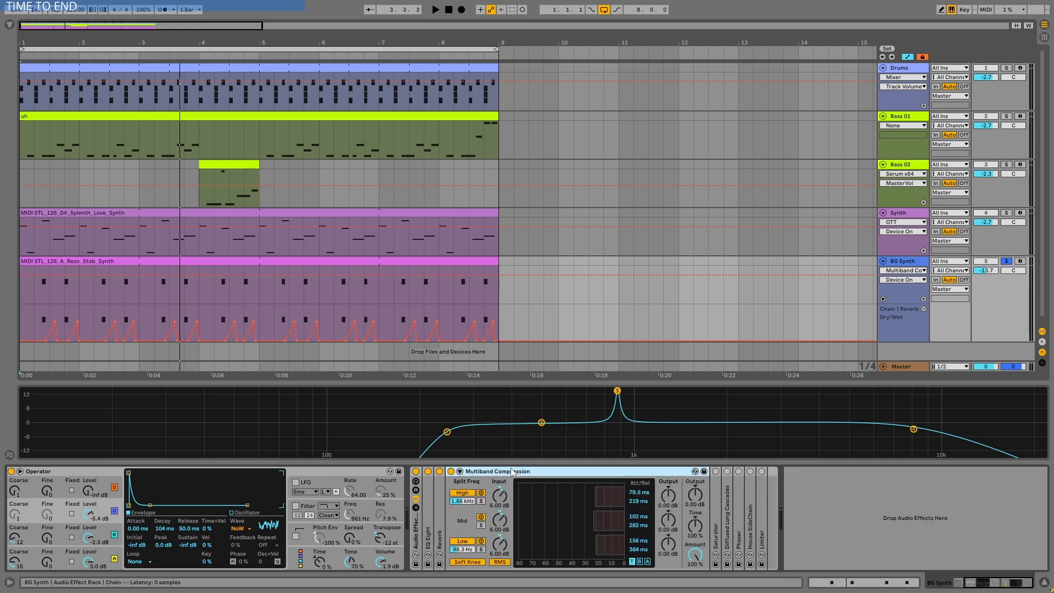
- Play the BG Synth through Multiband Compression, fold that device and unfold Saturator in the effect rack
key("space")
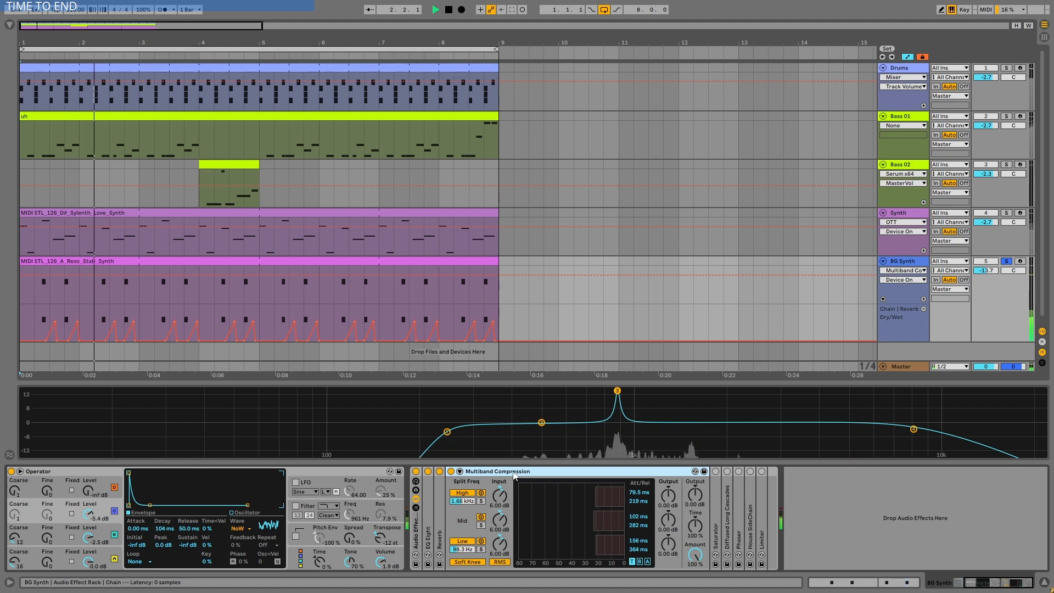
double_click(515, 472)
double_click(462, 505)
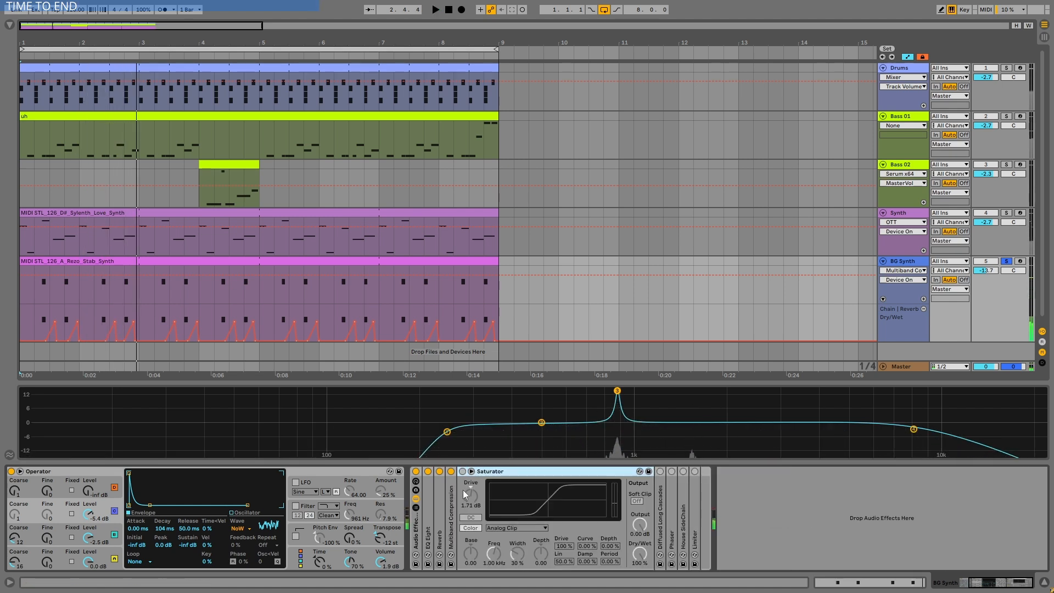
- Play the BG Synth with Saturator switched on and remove Saturator from the effect rack
key("space")
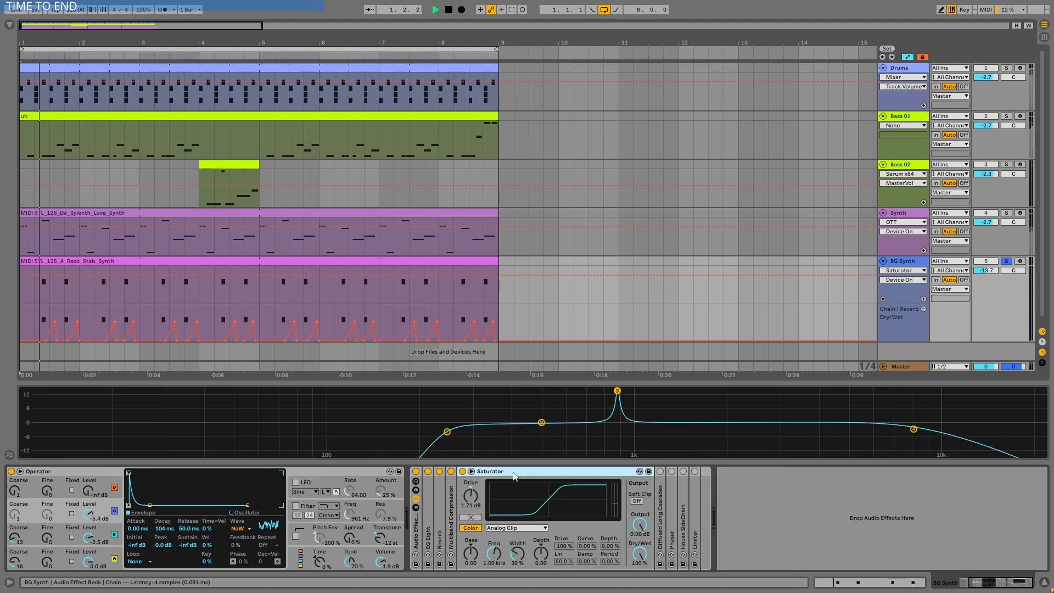
key("space")
double_click(513, 472)
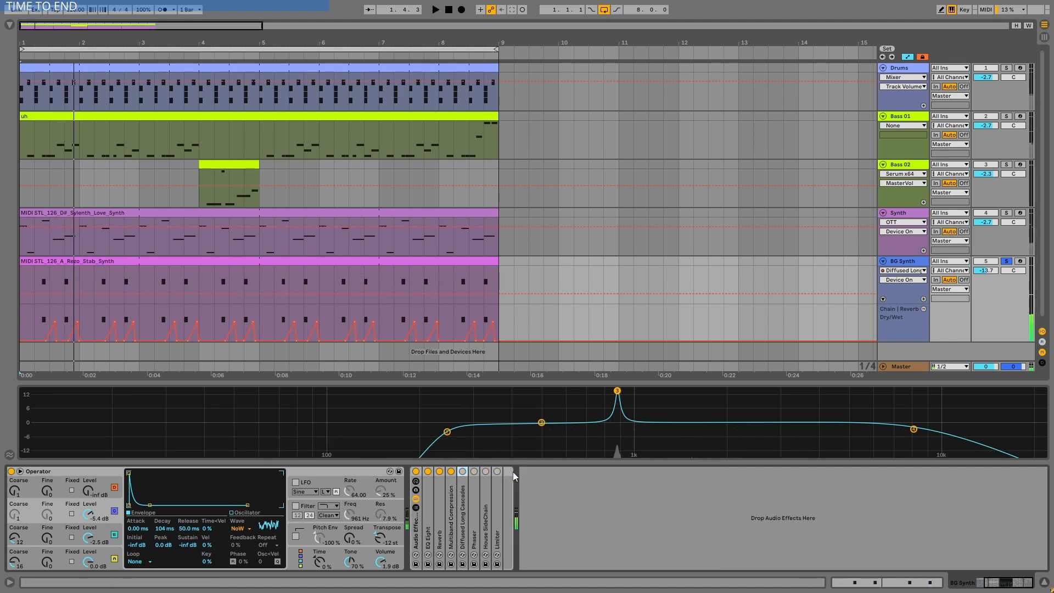
- Switch on and unfold the Diffused Long Cascades echo in the rack and play the BG Synth through it
left_click(463, 528)
double_click(462, 515)
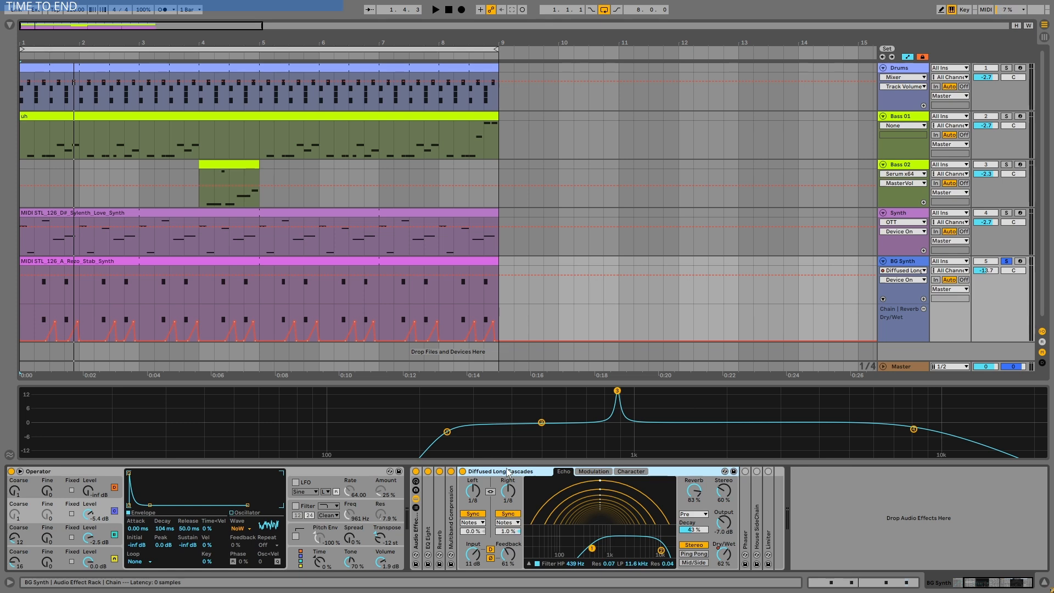
key("space")
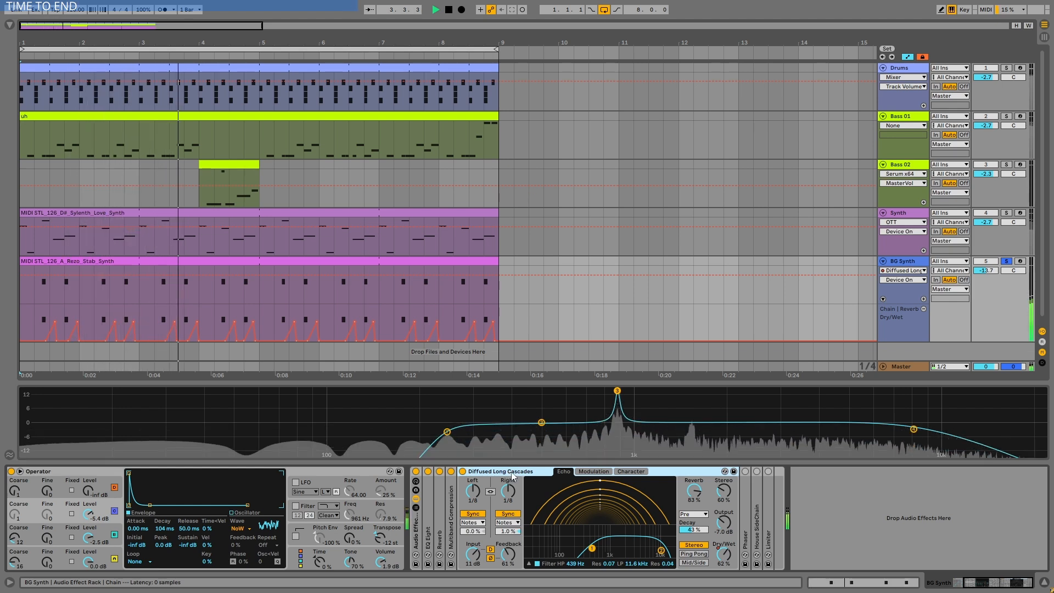
key("space")
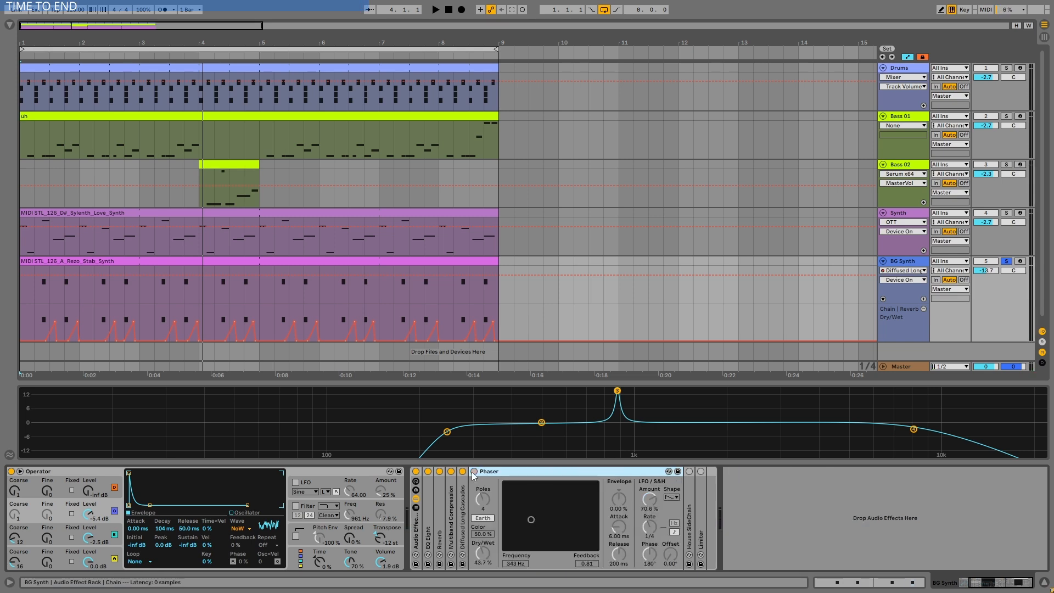
- Unfold the Phaser in the rack and compare the BG Synth with it switched off and on during playback
left_click(474, 471)
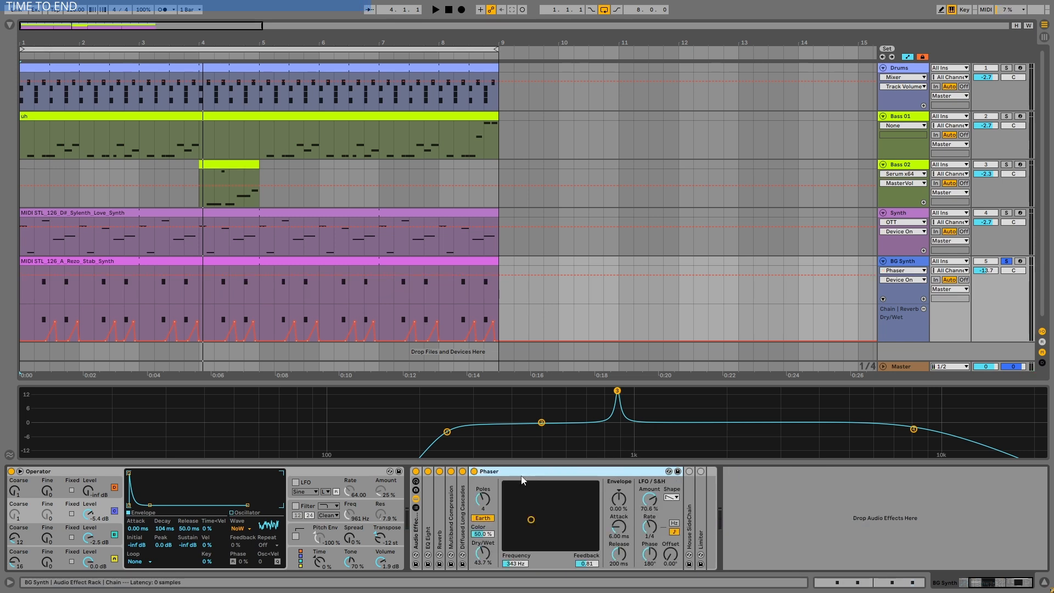
key("space")
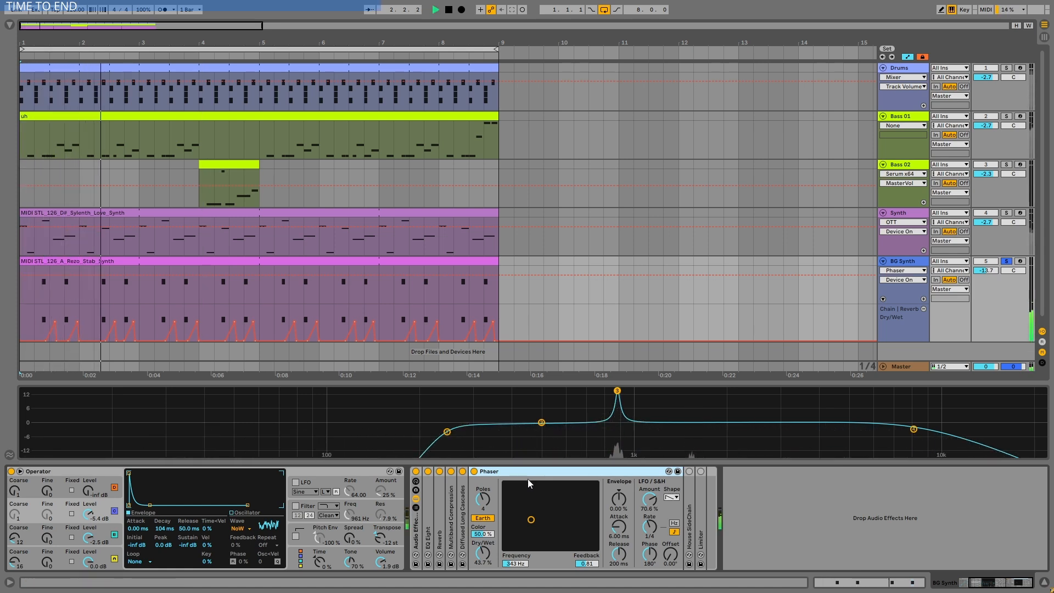
left_click(474, 471)
left_click(474, 471)
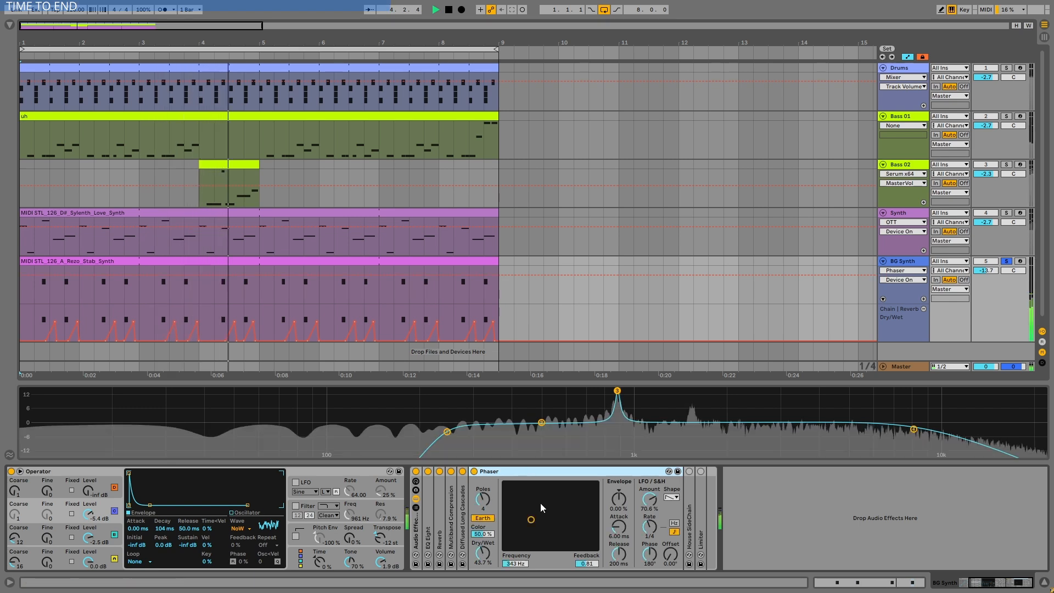
key("space")
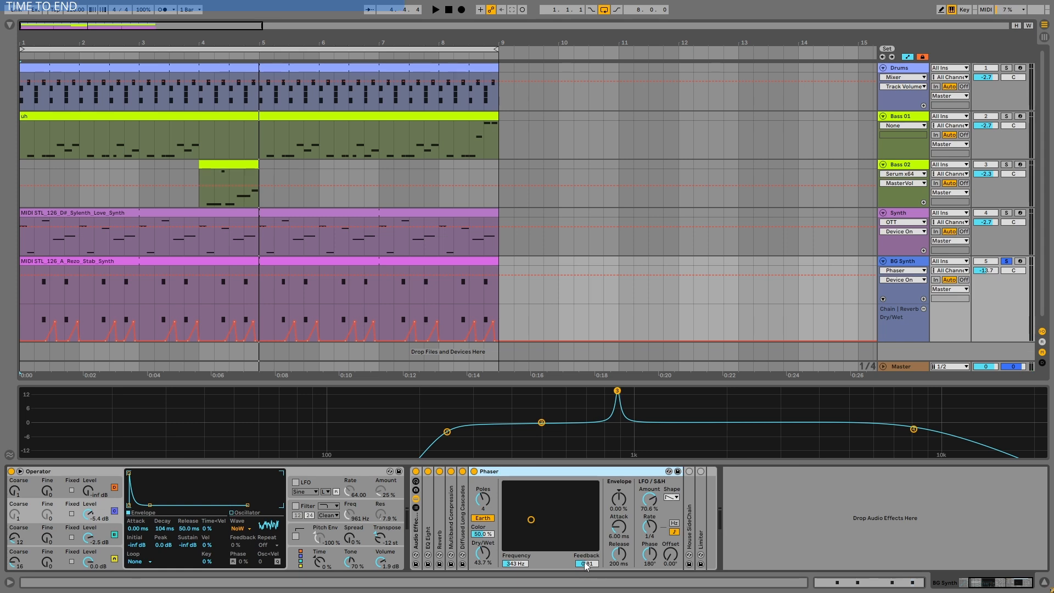
- Set the Phaser's Feedback to 0.84 during playback and fold the device
key("space")
left_click_drag(587, 566, 586, 565)
key("space")
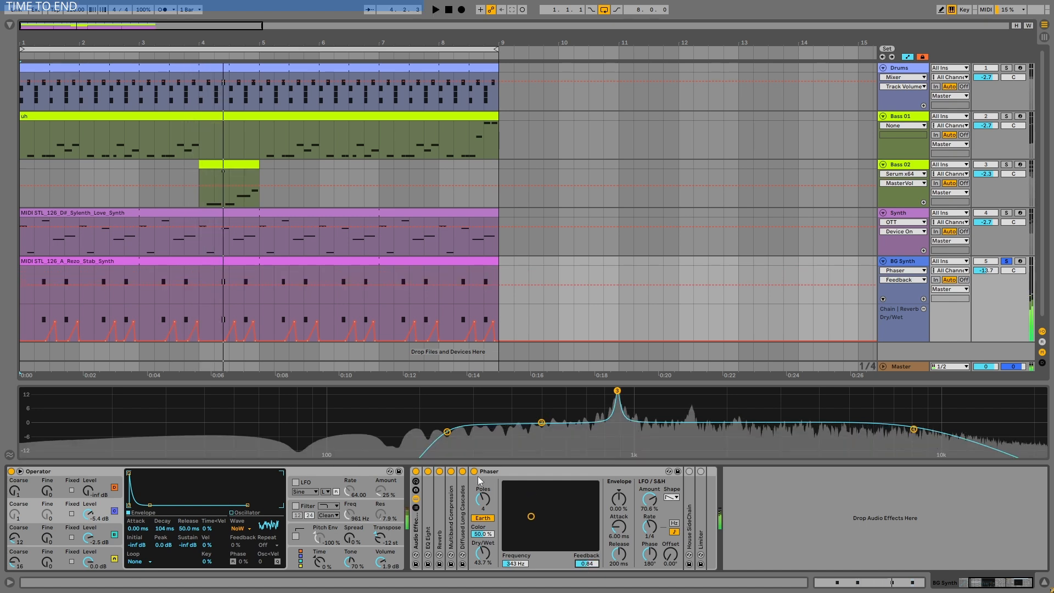
left_click(475, 471)
double_click(496, 472)
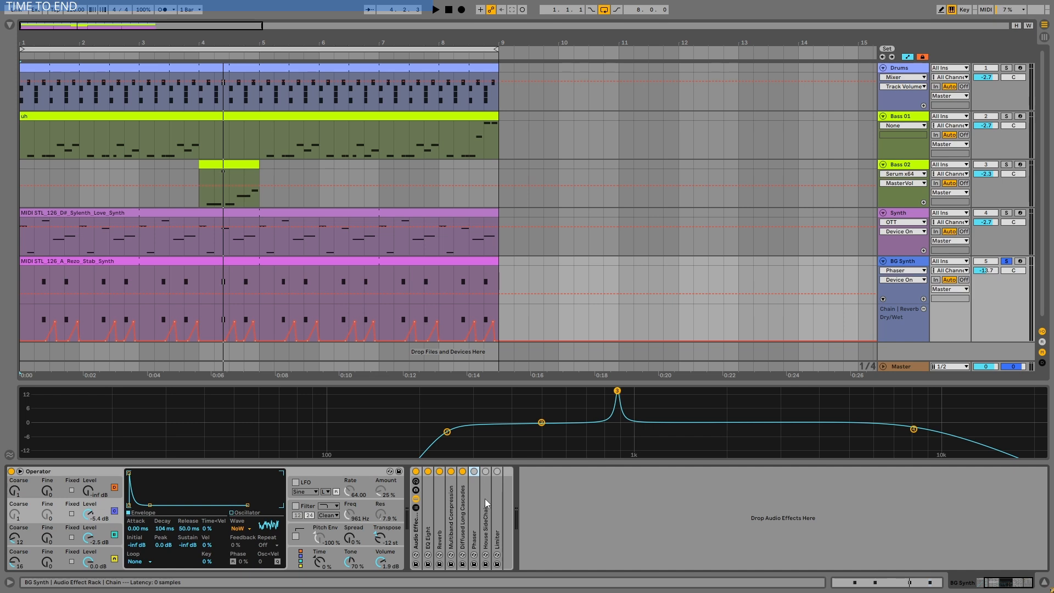
- Unfold and switch on House SideChain, and raise its Amount to 62.7 % while the BG Synth plays
double_click(486, 499)
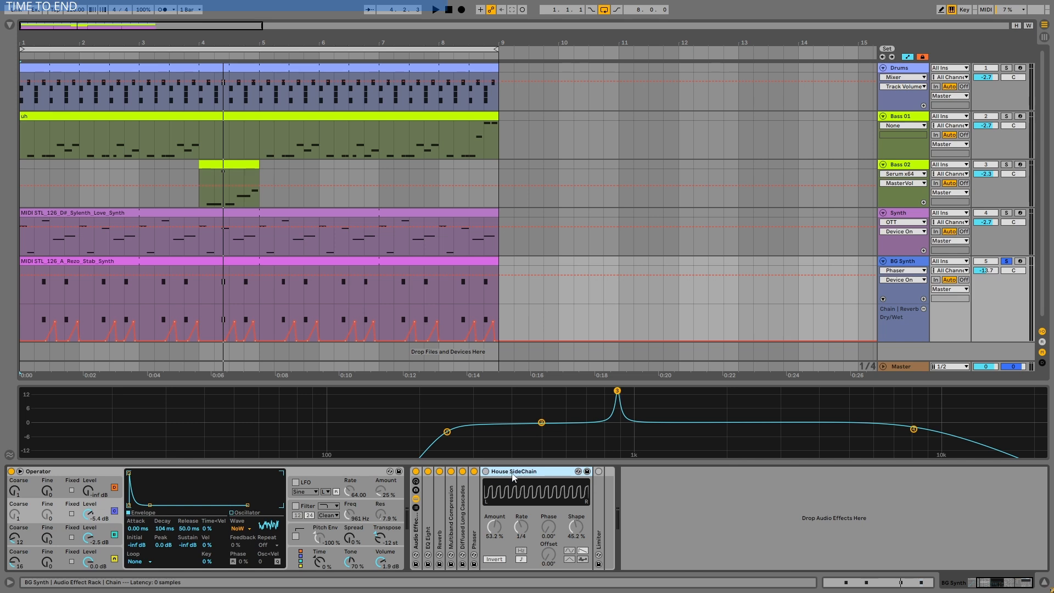
left_click(486, 470)
key("space")
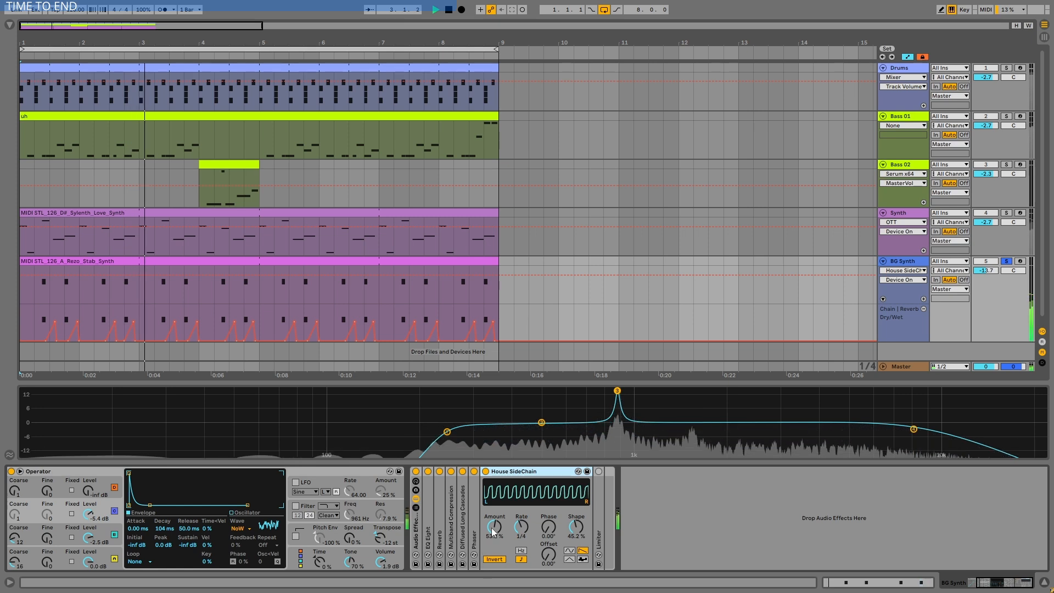
mouse_move(494, 527)
left_mouse_down()
mouse_move(493, 508)
mouse_move(497, 543)
left_mouse_up()
key("space")
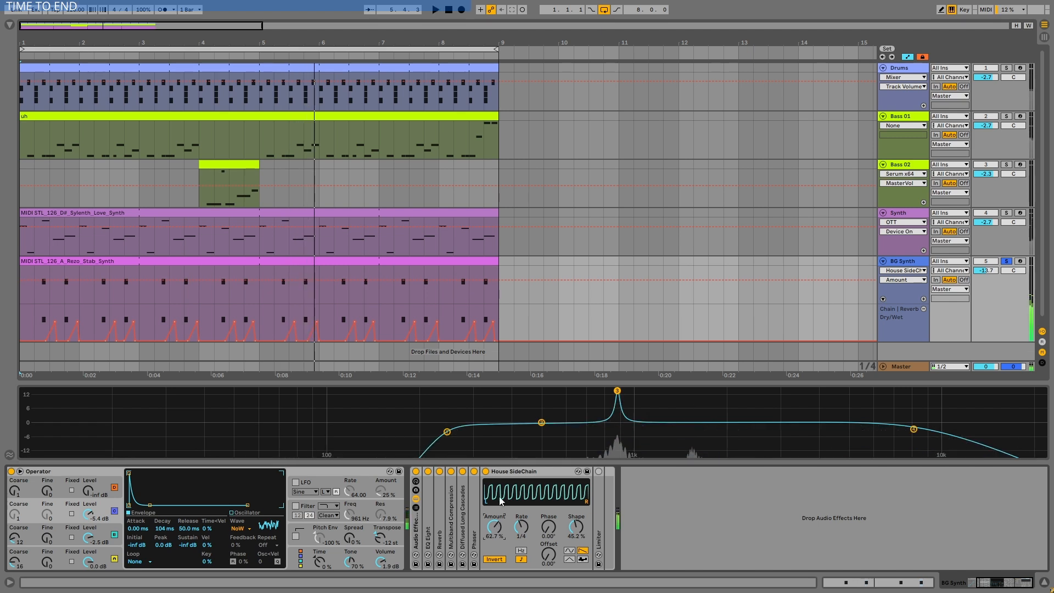
- Switch on the unfolded Limiter, play the BG Synth through it and show the track's device chain with the rack devices folded
left_click(518, 473)
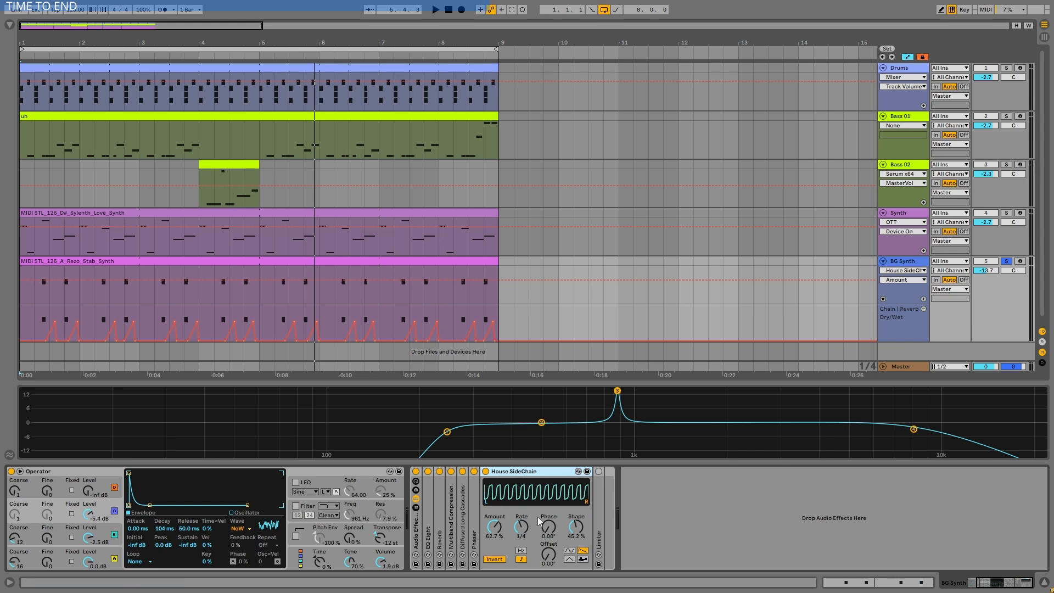
double_click(599, 476)
left_click(599, 471)
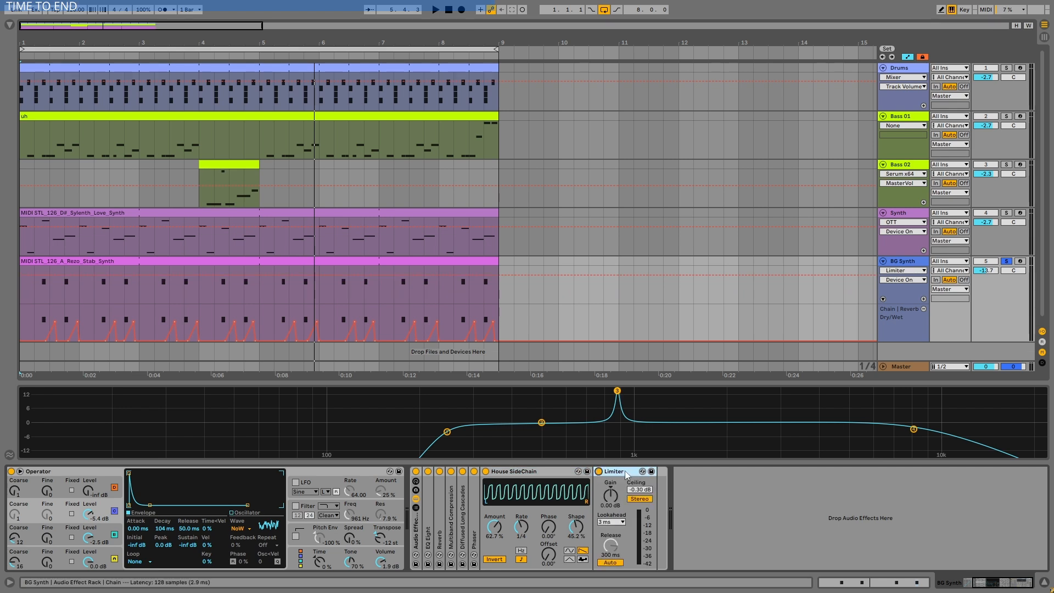
key("space")
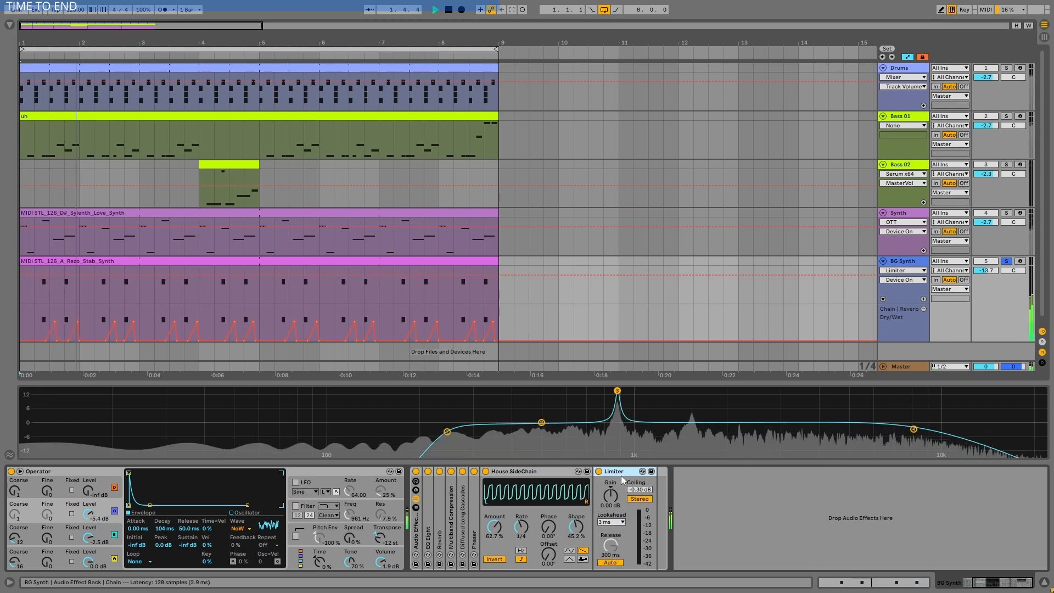
key("space")
left_click(528, 472)
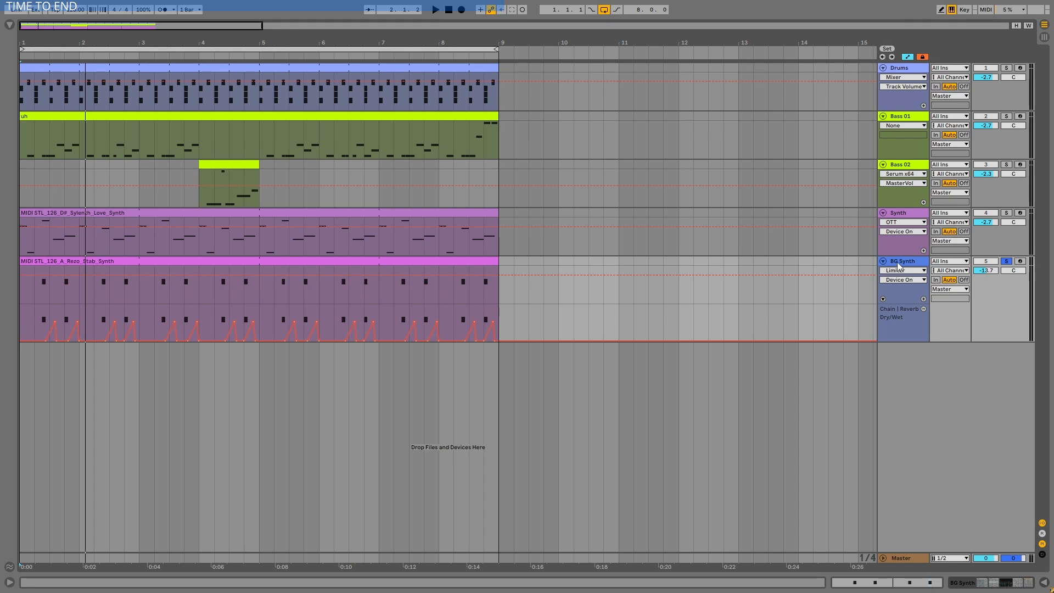
double_click(899, 262)
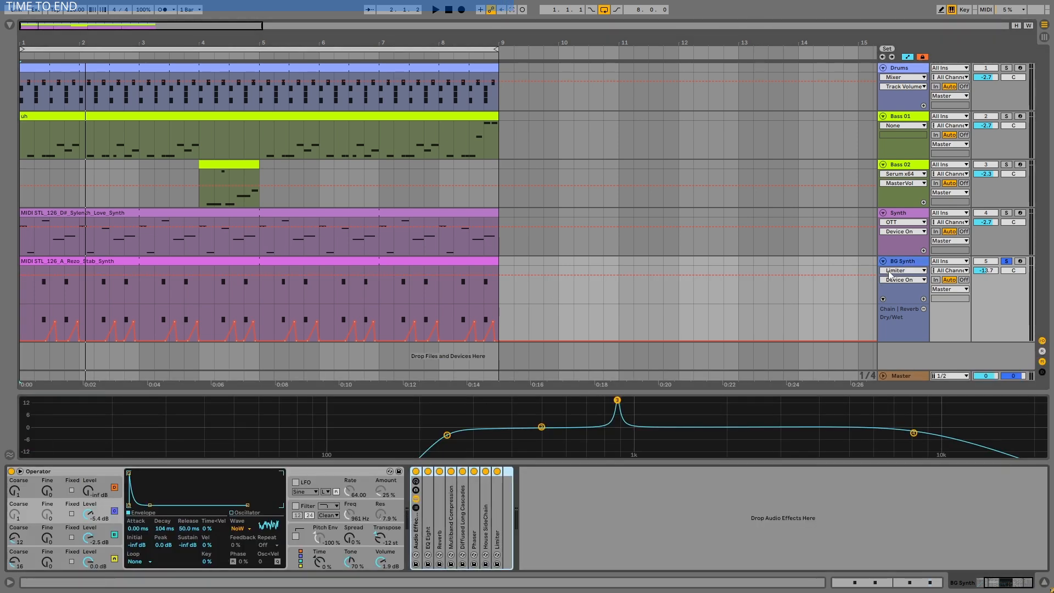
- Open the browser and place HLF_D_Synth_Bass_09.wav from the HALFTIME_DNB folder on a new audio track below BG Synth
left_click(11, 24)
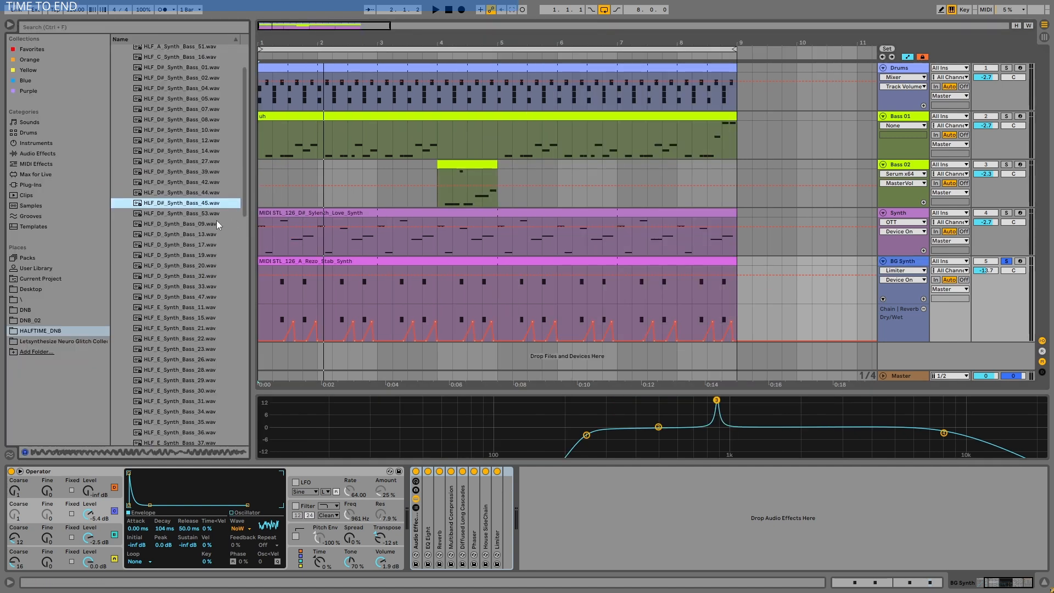
left_click(177, 222)
left_click_drag(176, 226, 287, 358)
- Cut the bass sample into two short clips aligned with the BG Synth notes at 1.2.3 and 1.4, and hide automation
scroll(285, 359, "up", 5)
left_click_drag(390, 347, 345, 348)
left_click_drag(346, 347, 479, 347)
left_click_drag(503, 349, 477, 350)
left_click_drag(369, 348, 344, 349)
key("a")
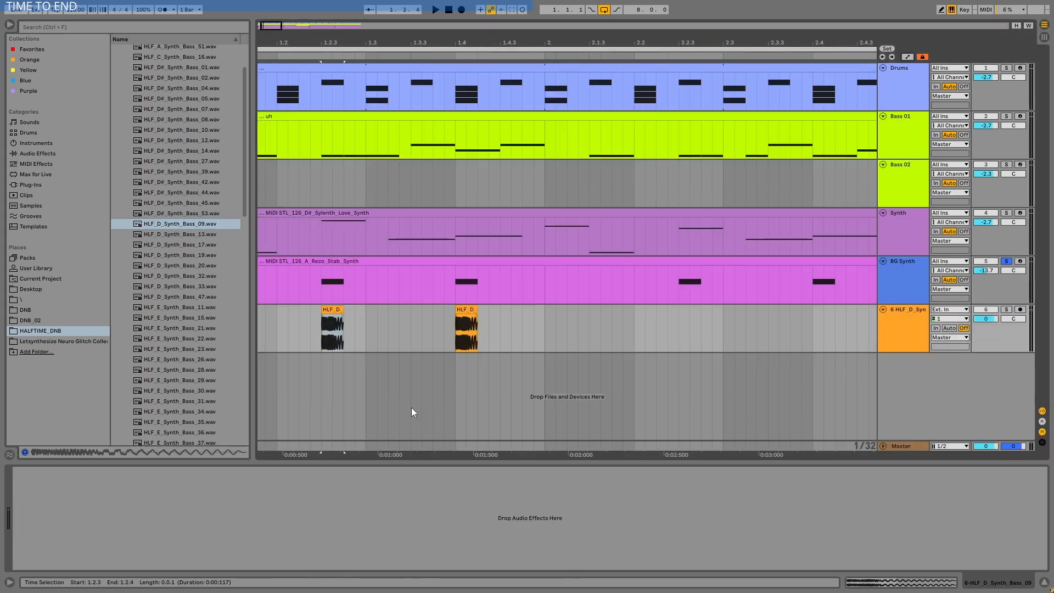
- Duplicate the first bar's pair of bass sample clips repeatedly to fill the track through bar 8
left_click_drag(544, 329, 257, 329)
key("ctrl+d")
key("ctrl+d")
key("ctrl+d")
key("ctrl+d")
key("ctrl+d")
key("ctrl+d")
key("ctrl+d")
scroll(439, 330, "down", 5)
- Copy the BG Synth's folded audio effect rack to the bass sample track and solo that track
left_click(909, 275)
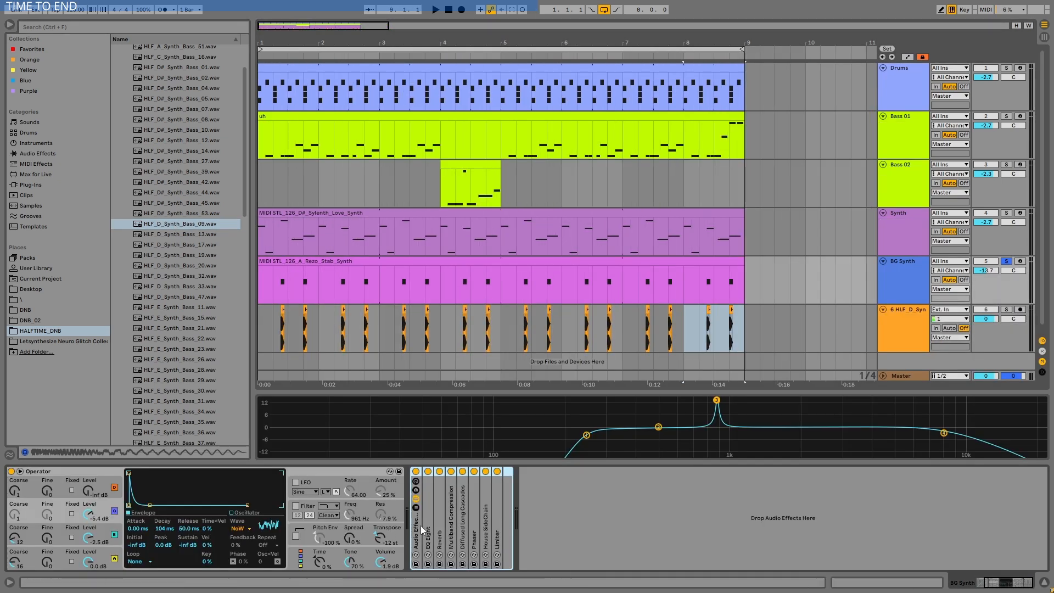
double_click(415, 525)
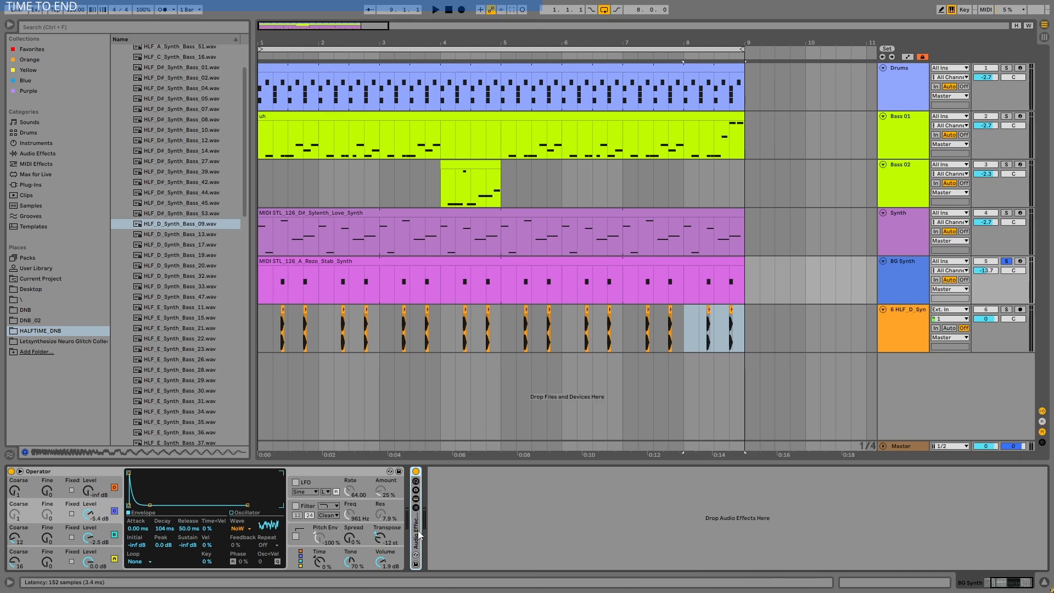
left_click(532, 335)
left_click(1006, 310)
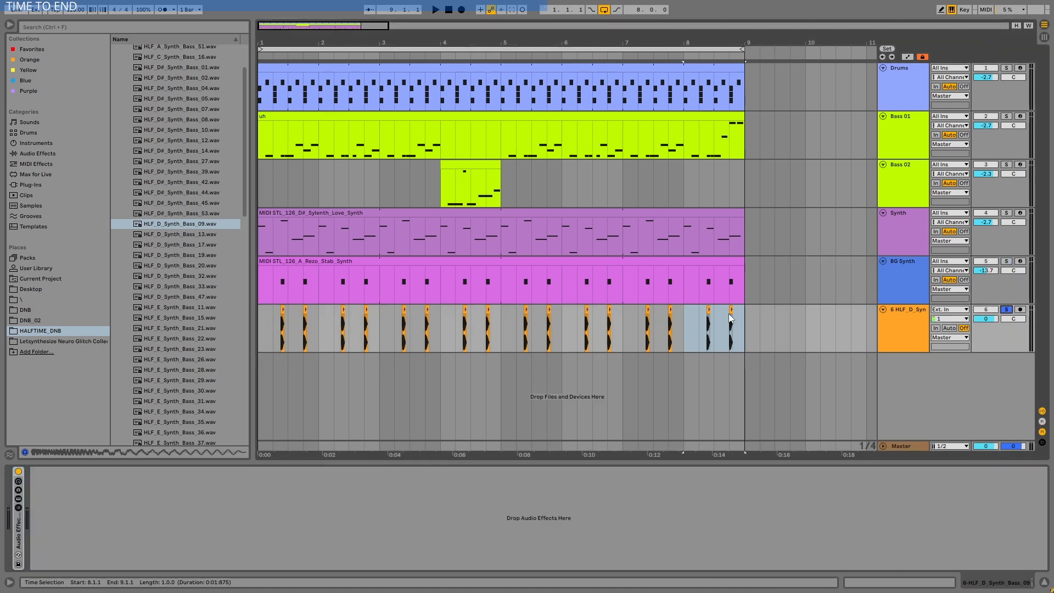
- Play the eight-bar loop on the bass sample track and unfold the copied rack with its EQ Eight
left_click(363, 48)
key("space")
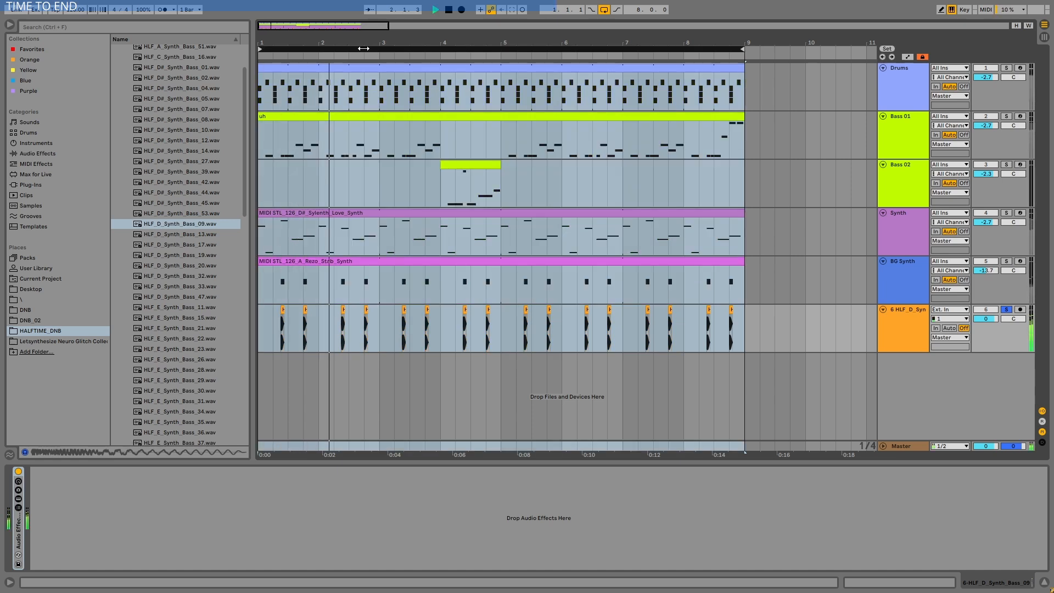
left_click(912, 324)
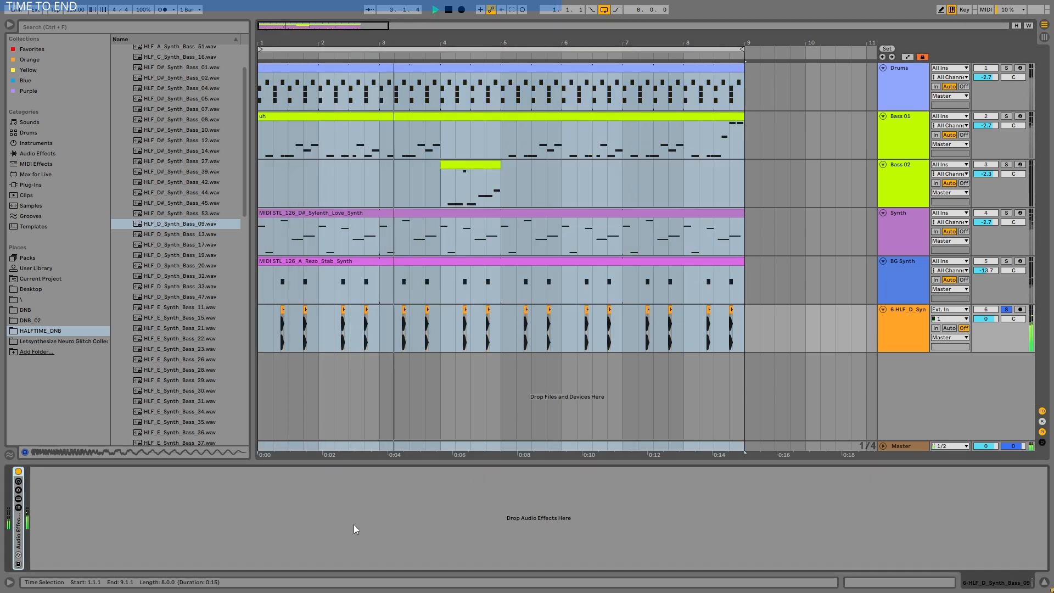
left_click(18, 498)
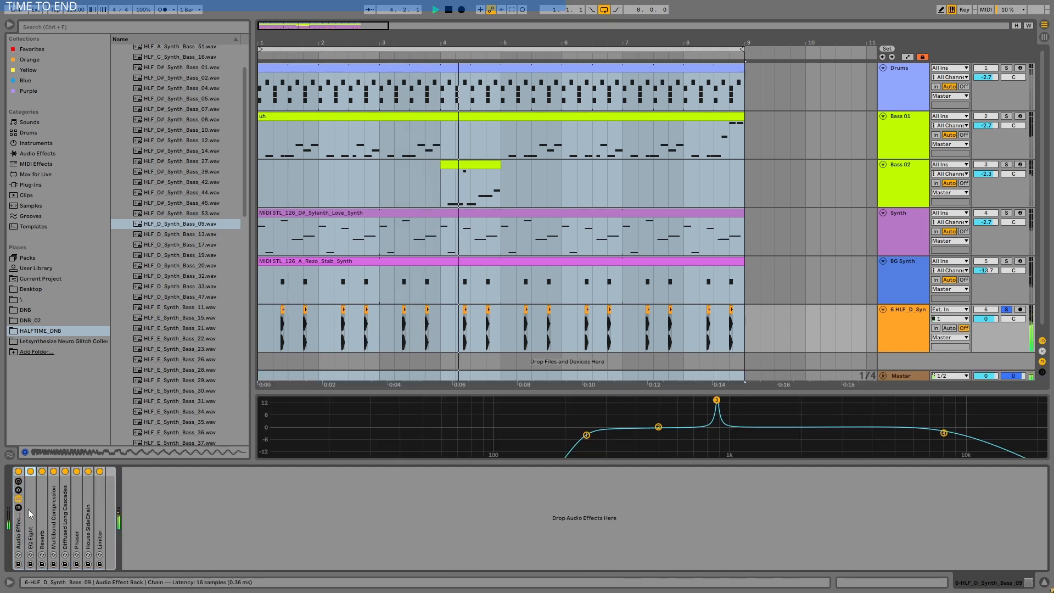
double_click(27, 509)
- Try boosting EQ Eight bands 2 and 3 on the bass sample to 12.6 dB at 462 Hz and 14.4 dB at 464 Hz
left_click(717, 401)
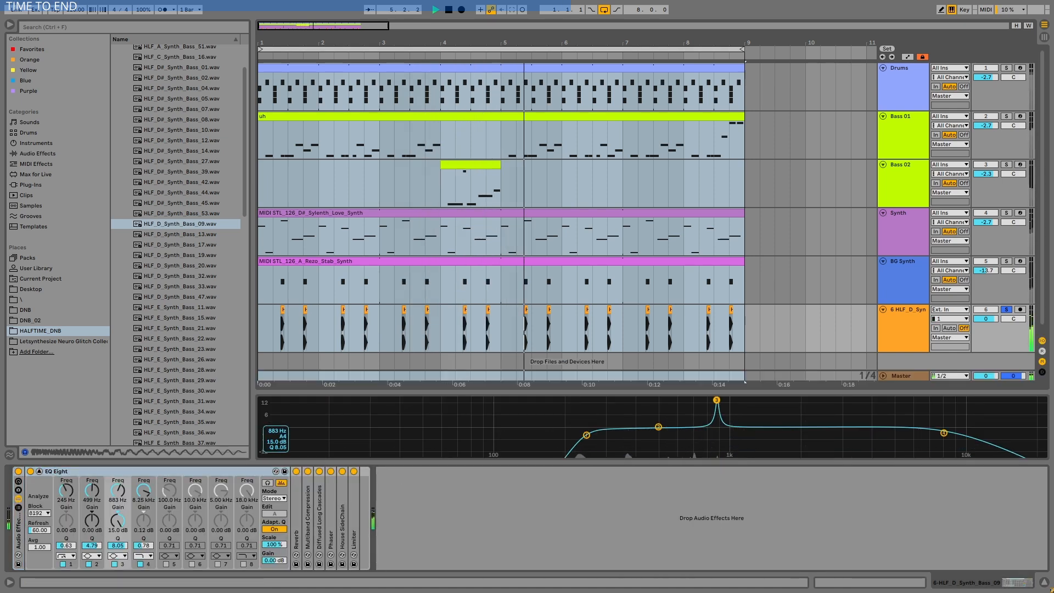
mouse_move(658, 427)
left_mouse_down()
mouse_move(714, 418)
mouse_move(716, 402)
mouse_move(670, 400)
mouse_move(672, 417)
mouse_move(645, 413)
mouse_move(651, 407)
left_mouse_up()
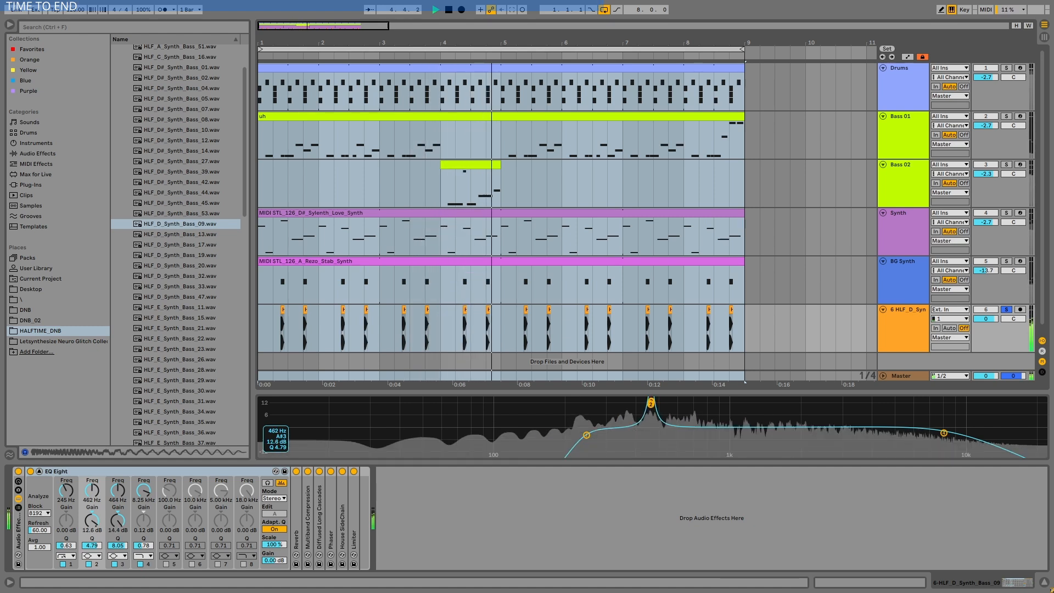
key("space")
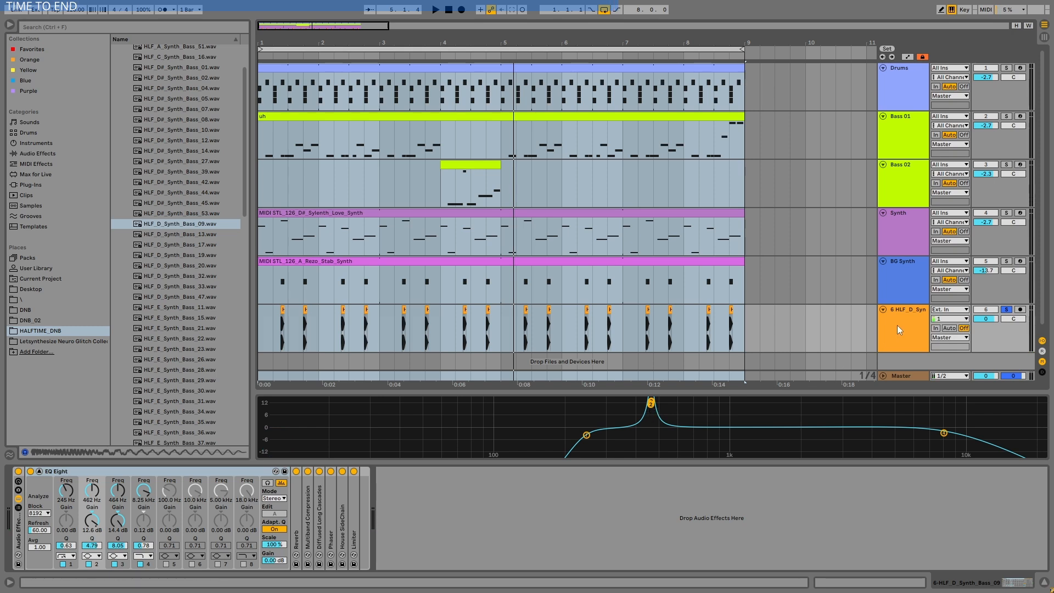
- Set EQ Eight band 2 to -1.67 dB at 503 Hz and band 3 to 0.15 dB at 506 Hz, and play the result
left_click_drag(652, 406, 659, 428)
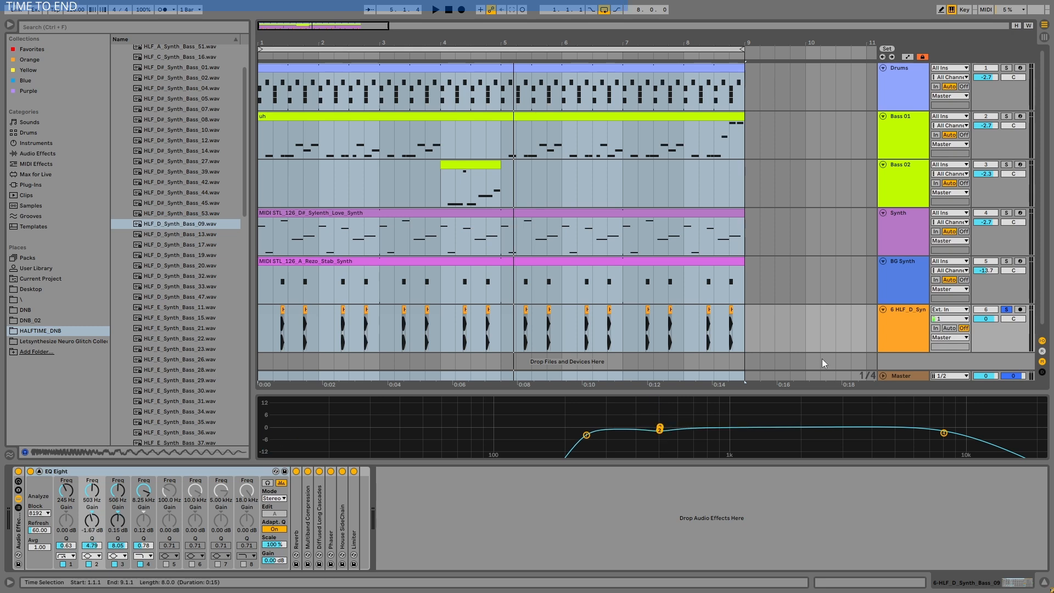
key("space")
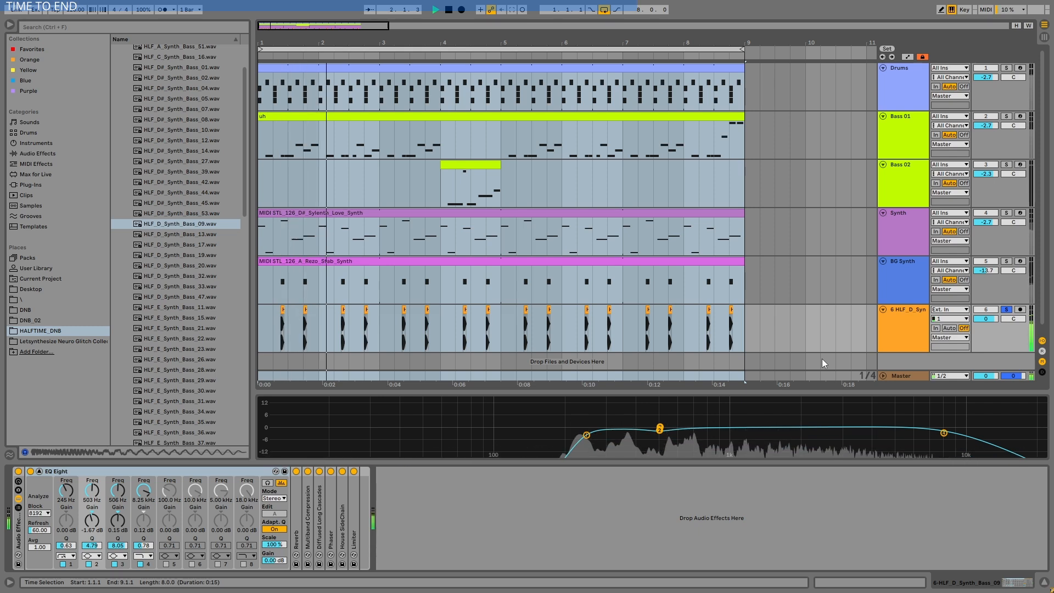
key("space")
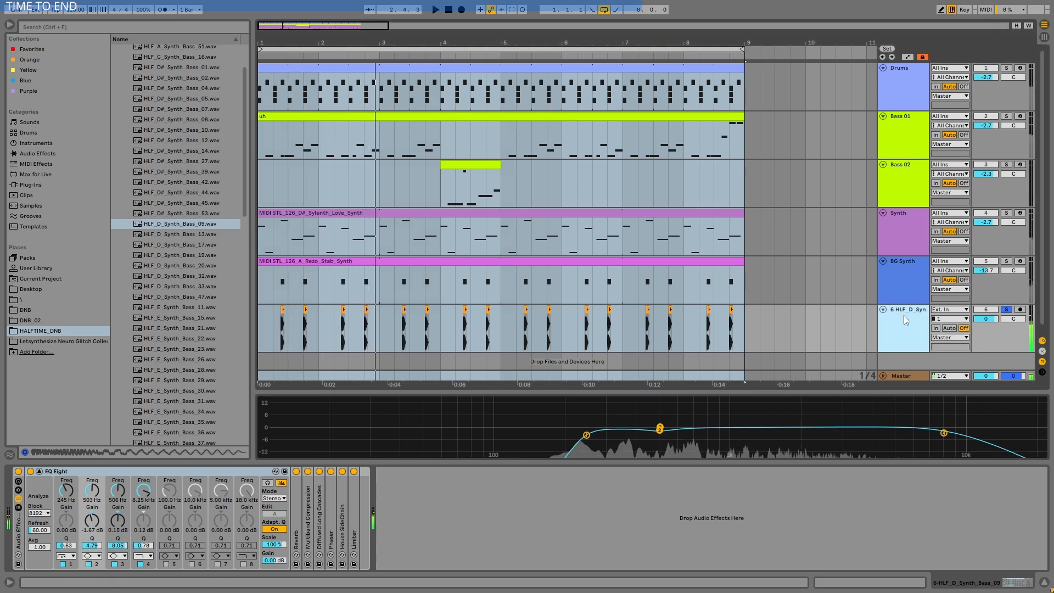
- Delete the bass sample track, and switch to FL Studio to play the Szinti.flp arrangement
key("Delete")
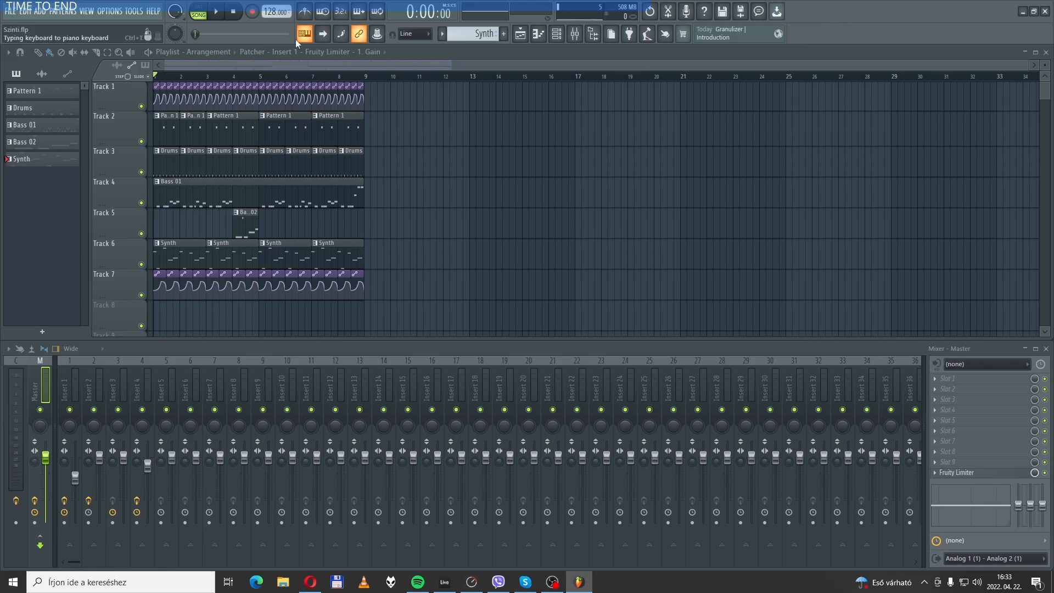
left_click(218, 13)
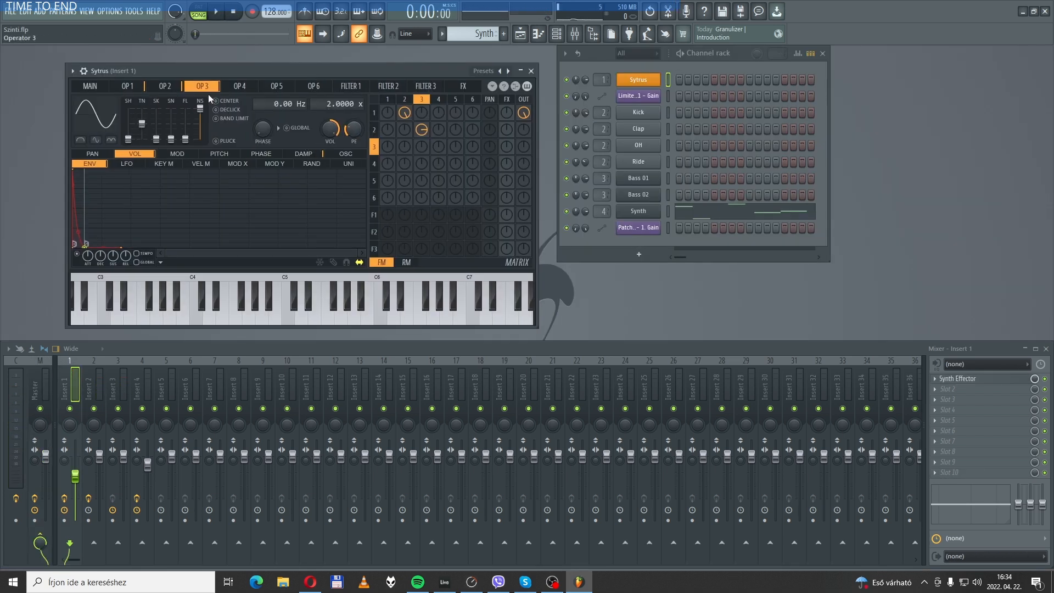
- Look through the waveforms and volume envelopes of operators 1, 2 and 3 in the Sytrus synth
left_click(136, 89)
left_click(164, 87)
left_click(201, 87)
left_click(127, 87)
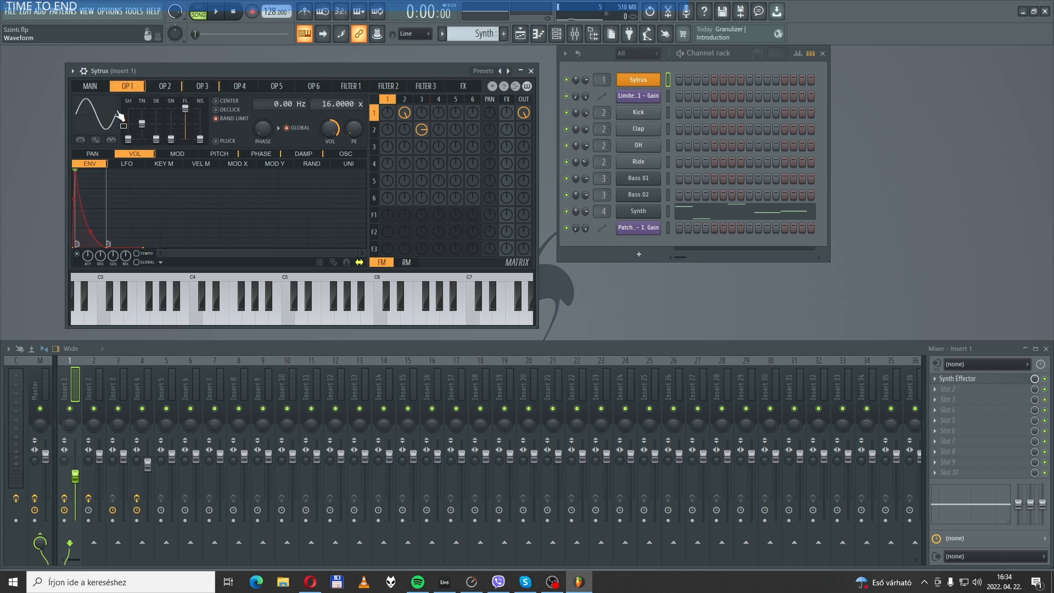
- Examine the oscillator waveforms and harmonics of operators 2 and 3 in Sytrus
left_click(165, 86)
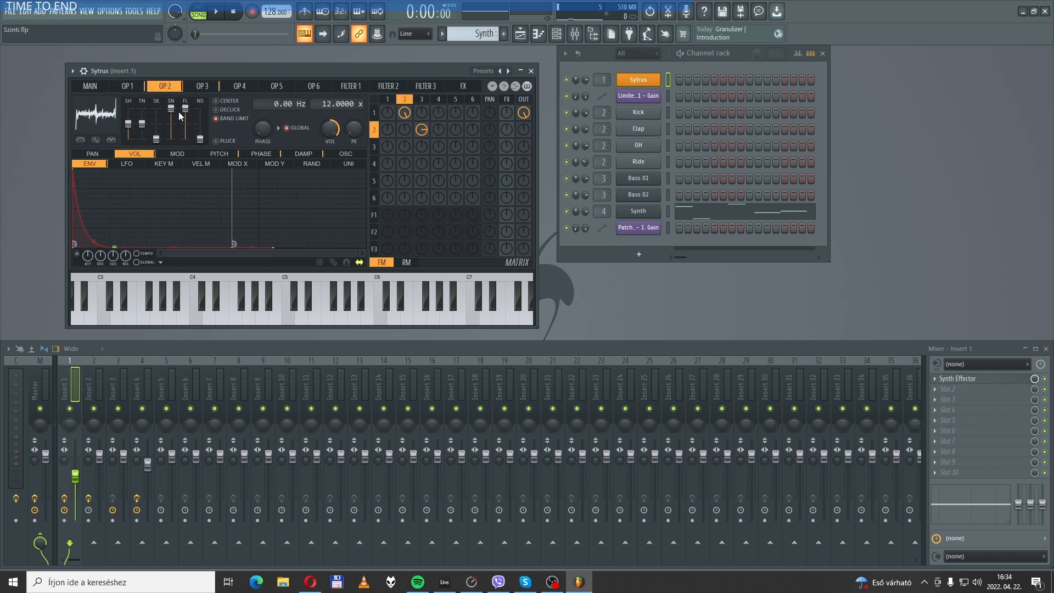
left_click(345, 154)
left_click_drag(209, 263, 139, 261)
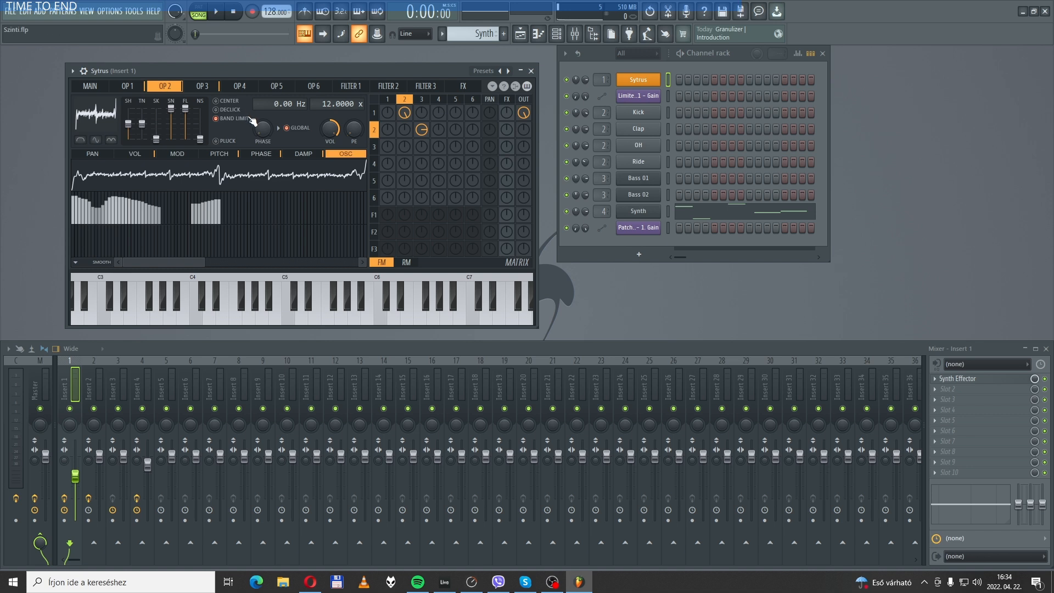
left_click(203, 86)
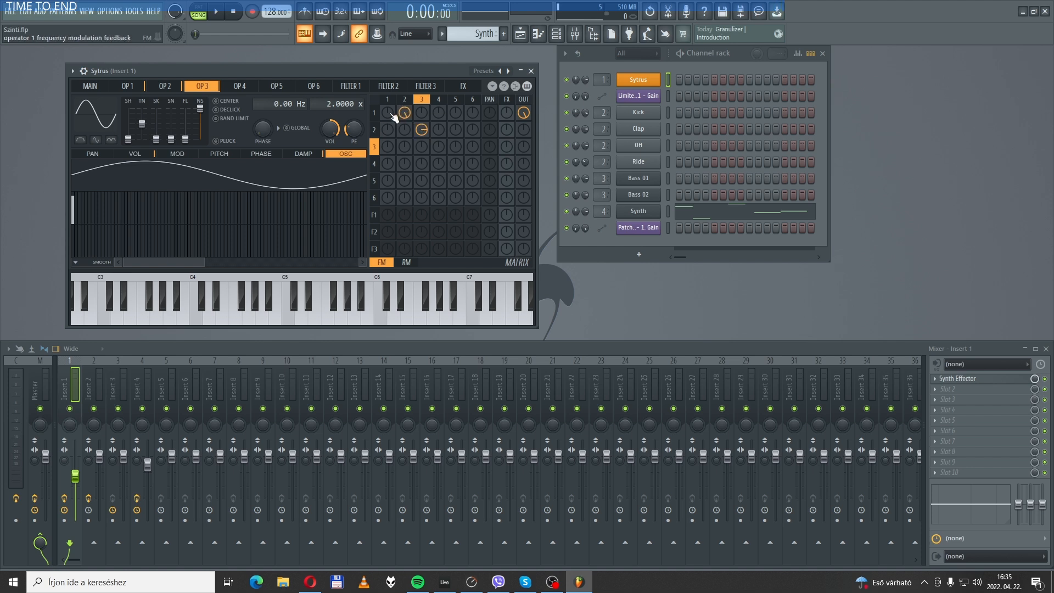
- Compare the volume envelopes of operators 2, 3 and 1 and close Sytrus
left_click(374, 130)
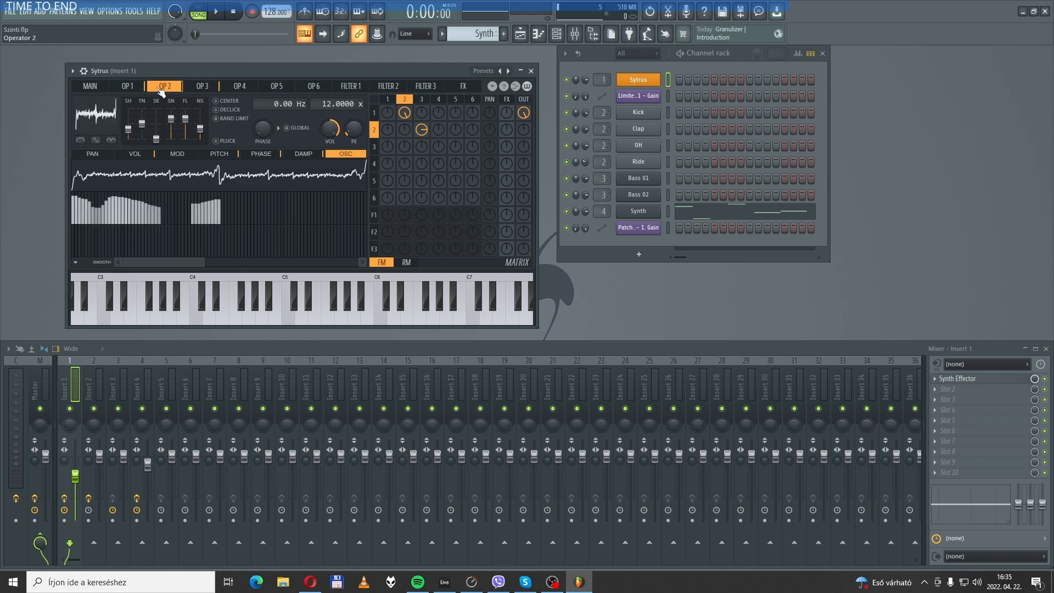
left_click(130, 155)
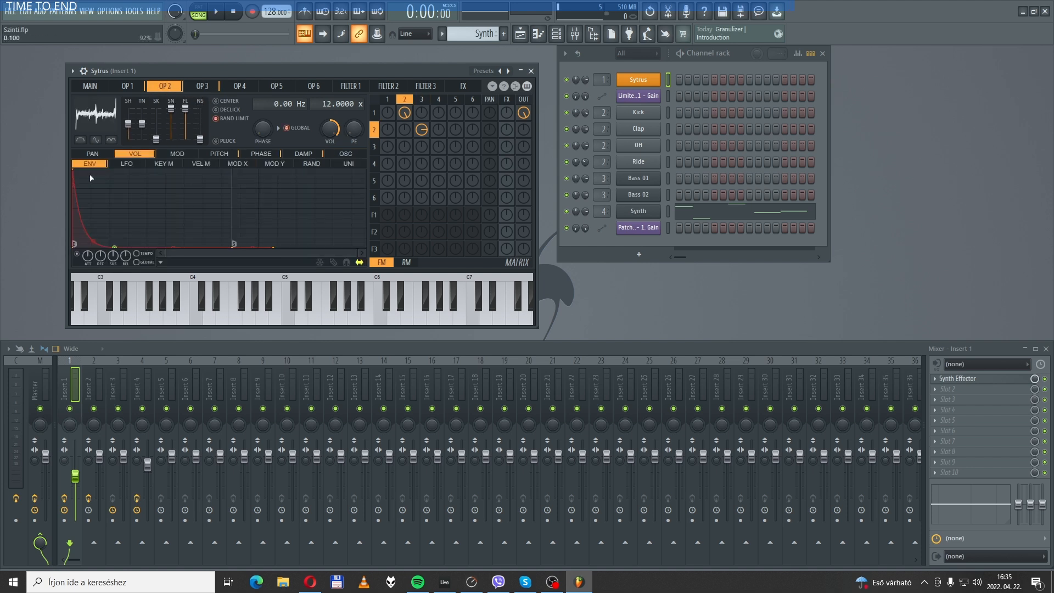
left_click(198, 88)
left_click(129, 86)
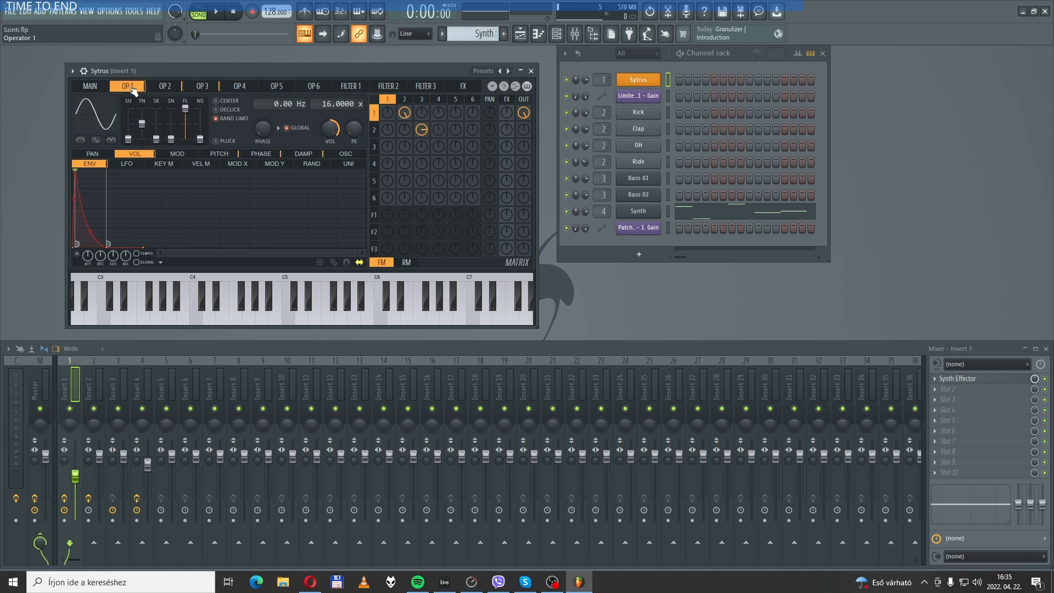
left_click(531, 72)
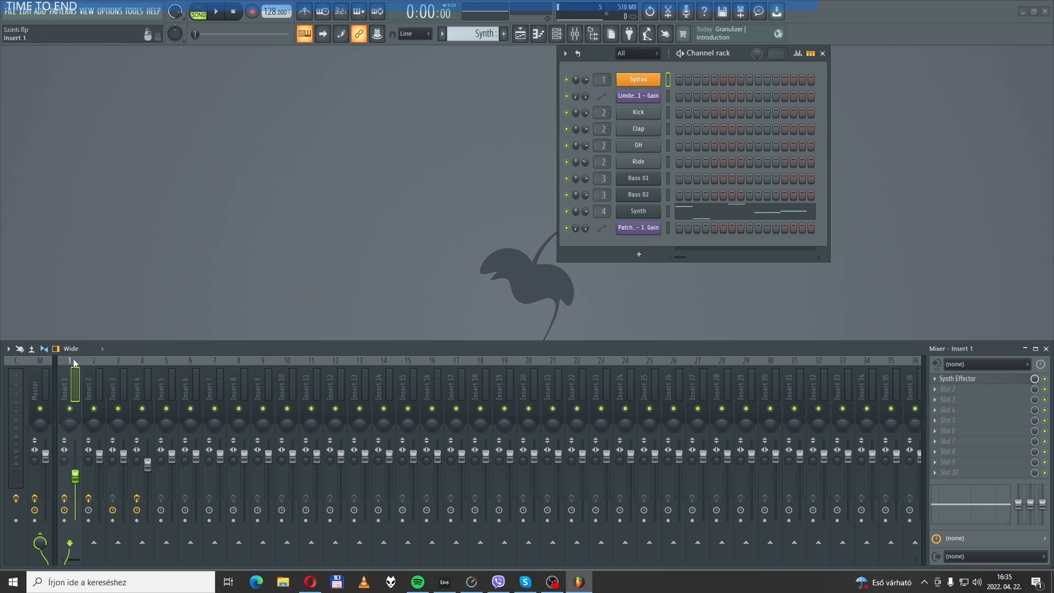
- Open Synth Effector on Insert 1 and widen its window to show the whole effect chain
left_click(956, 380)
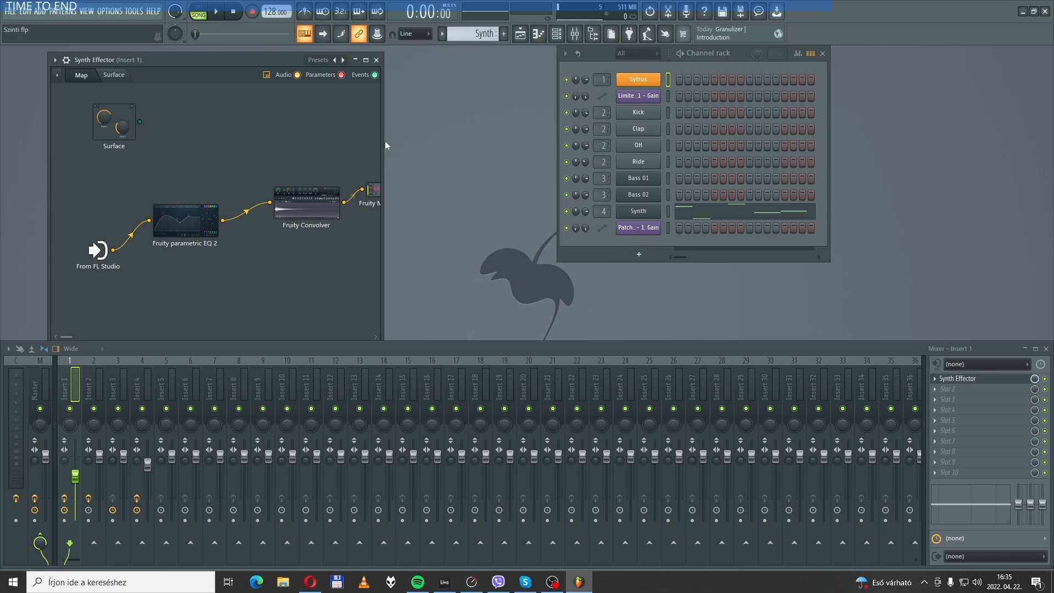
left_click_drag(384, 137, 545, 136)
left_click_drag(920, 118, 1013, 118)
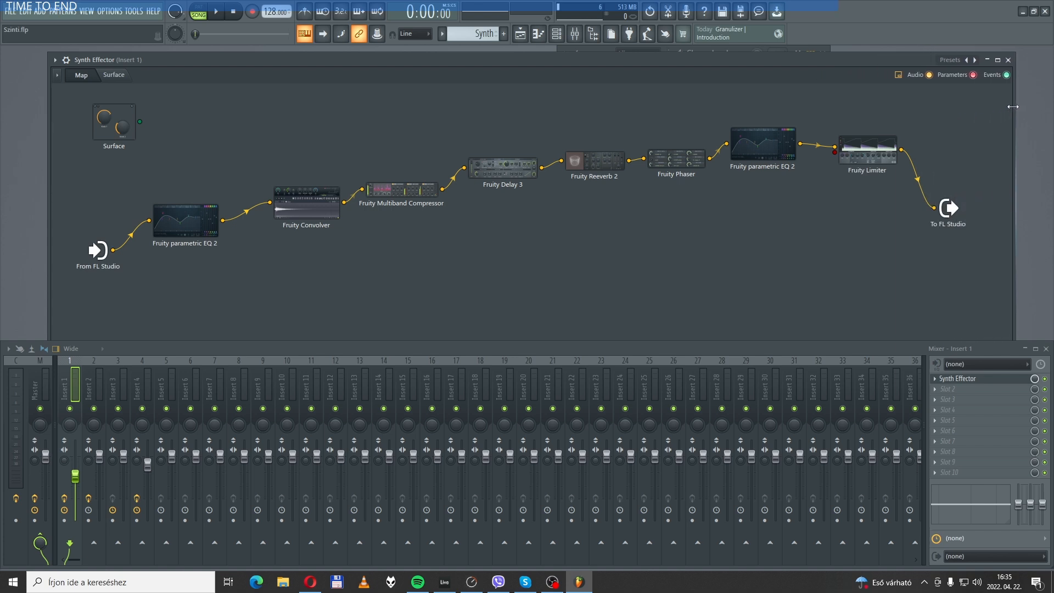
- Inspect the band curve of the first Fruity parametric EQ 2 in the chain and close it
double_click(190, 225)
left_click_drag(480, 195, 431, 157)
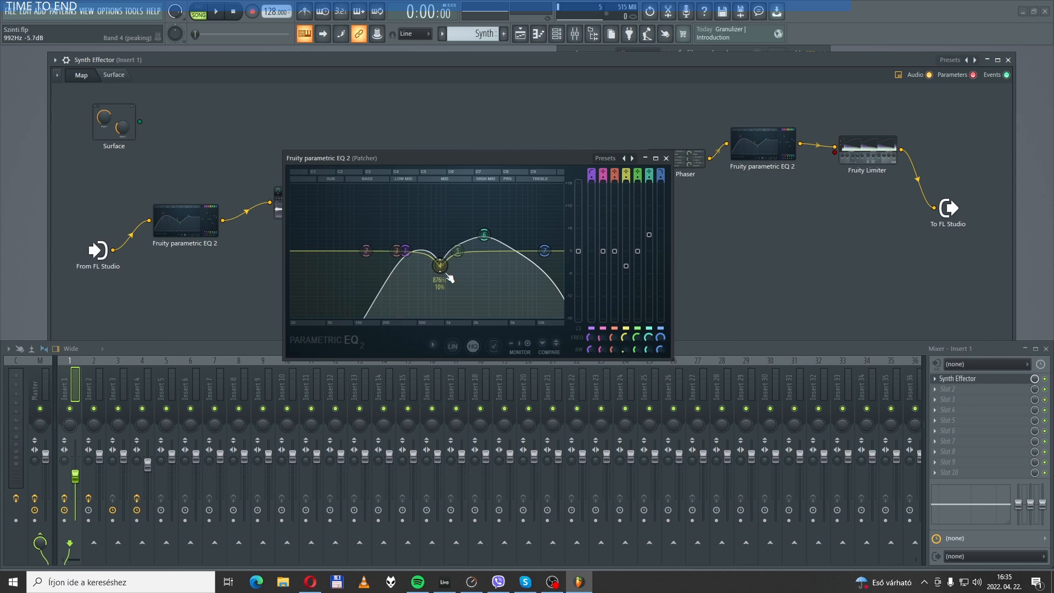
mouse_move(440, 266)
left_mouse_down()
mouse_move(438, 274)
mouse_move(437, 199)
mouse_move(441, 268)
left_mouse_up()
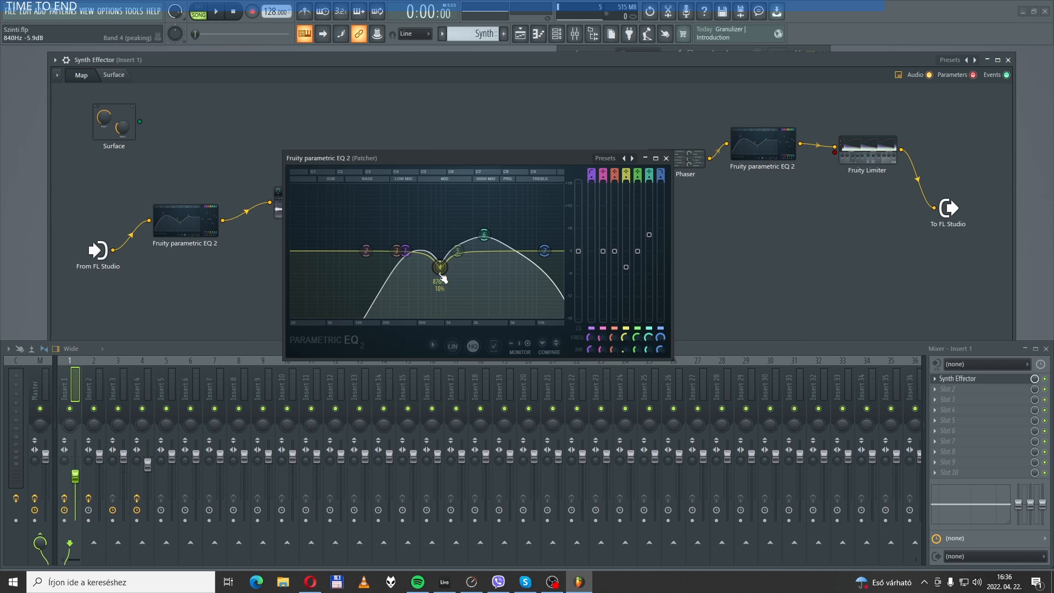
left_click(667, 159)
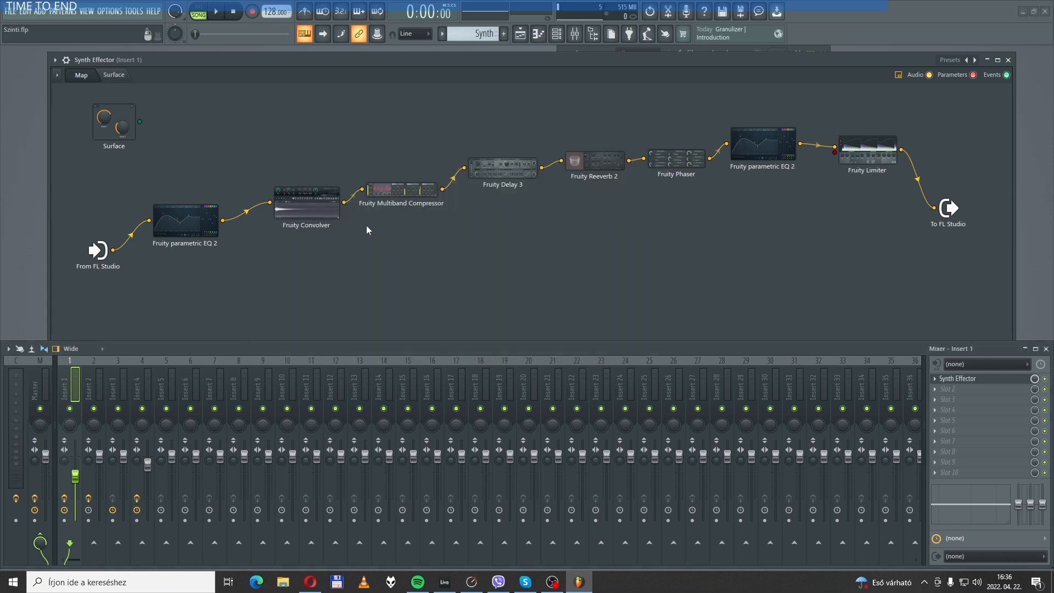
- Review the Fruity Convolver's impulse and the Fruity Multiband Compressor's band settings, closing each plugin
left_click(325, 210)
left_click_drag(566, 203, 514, 142)
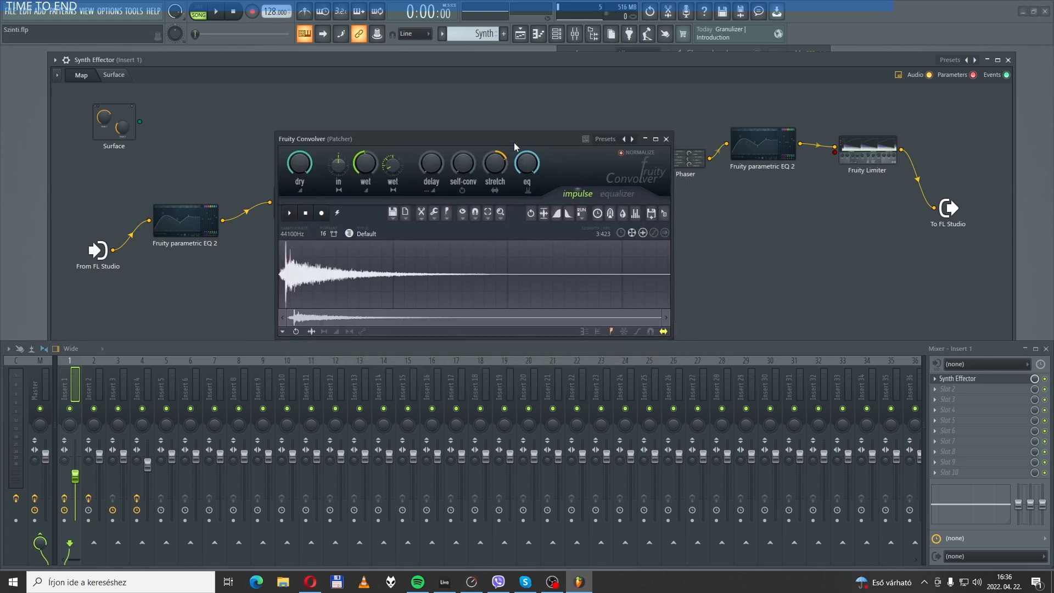
left_click(666, 140)
left_click(401, 190)
left_click_drag(515, 253, 482, 212)
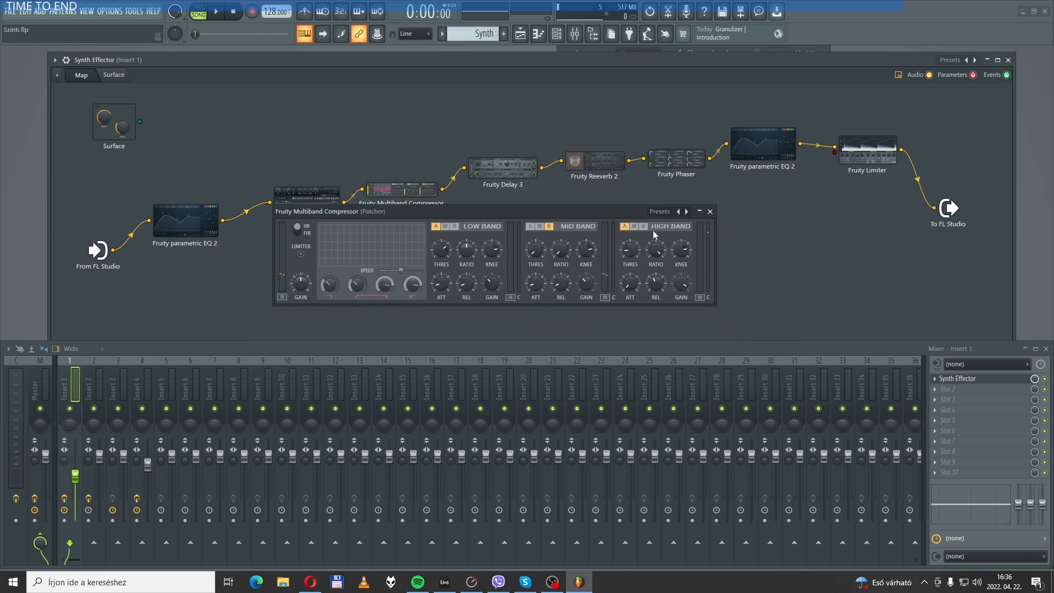
left_click(712, 213)
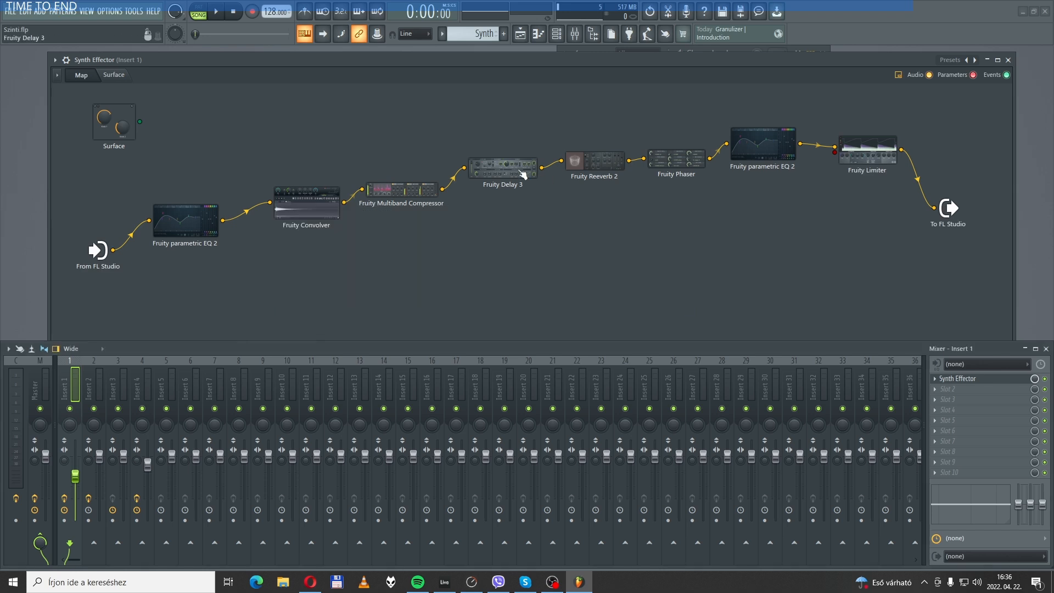
- Review the settings of Fruity Delay 3 and Fruity Reeverb 2 in the effect chain
left_click(502, 165)
mouse_move(562, 240)
left_mouse_down()
mouse_move(556, 218)
mouse_move(563, 224)
left_mouse_up()
left_click(595, 161)
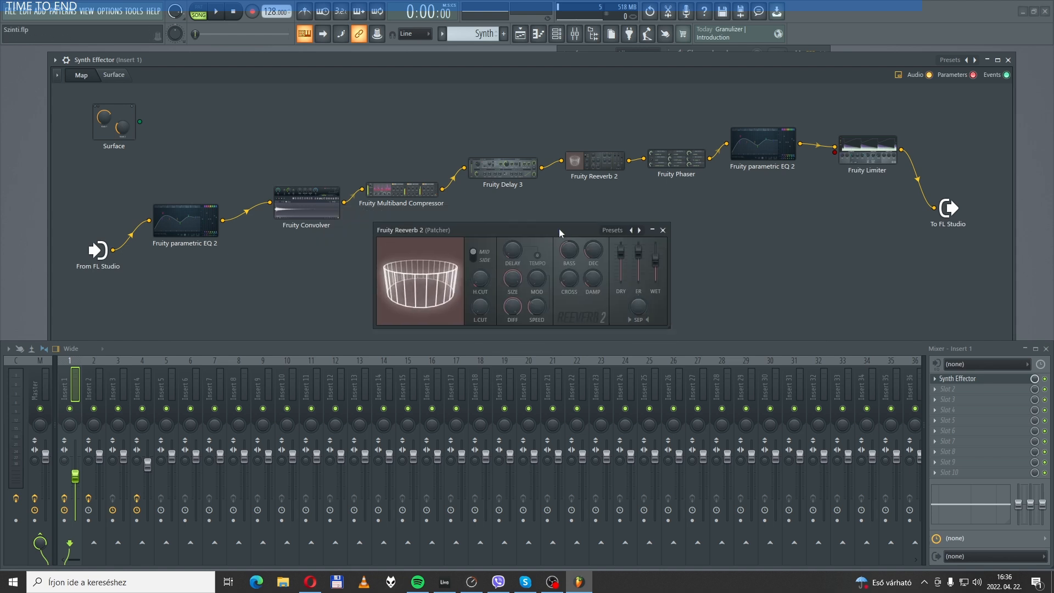
left_click(662, 230)
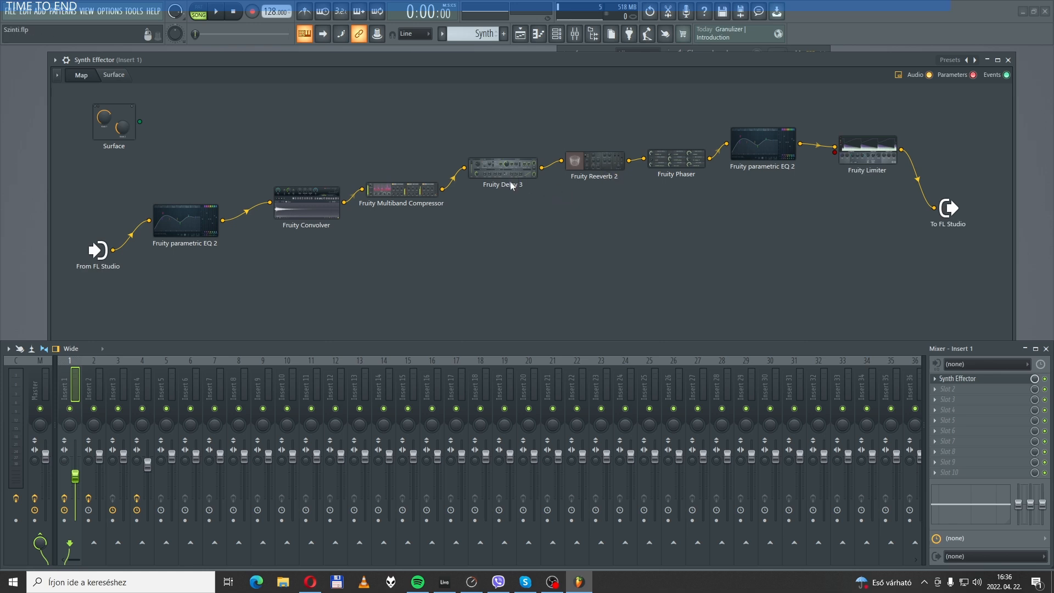
- Check the depth, feedback, dry-wet and gain settings of the Fruity Phaser and close it
double_click(680, 163)
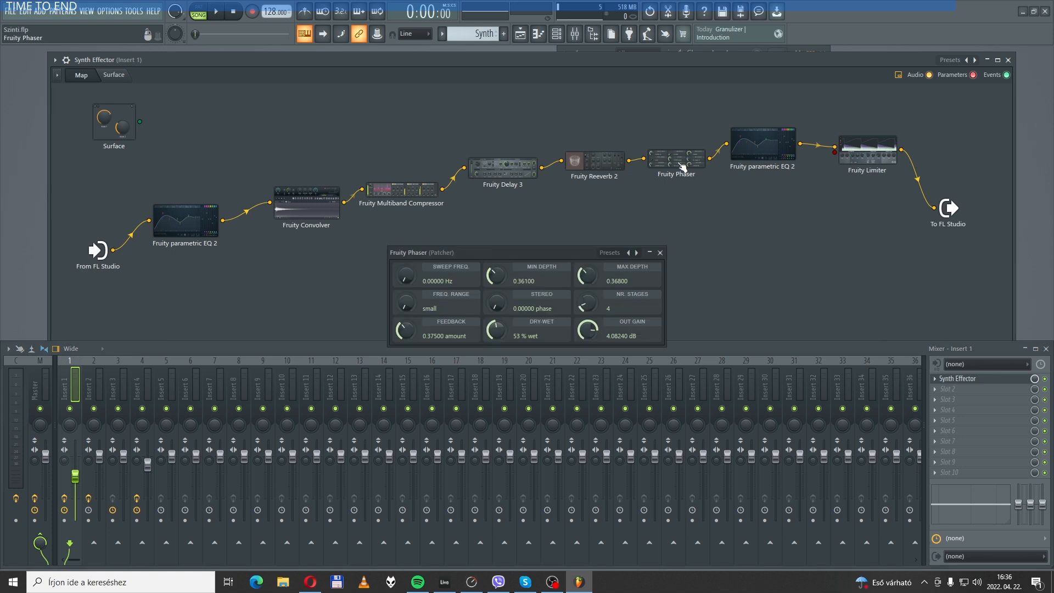
left_click_drag(535, 252, 578, 233)
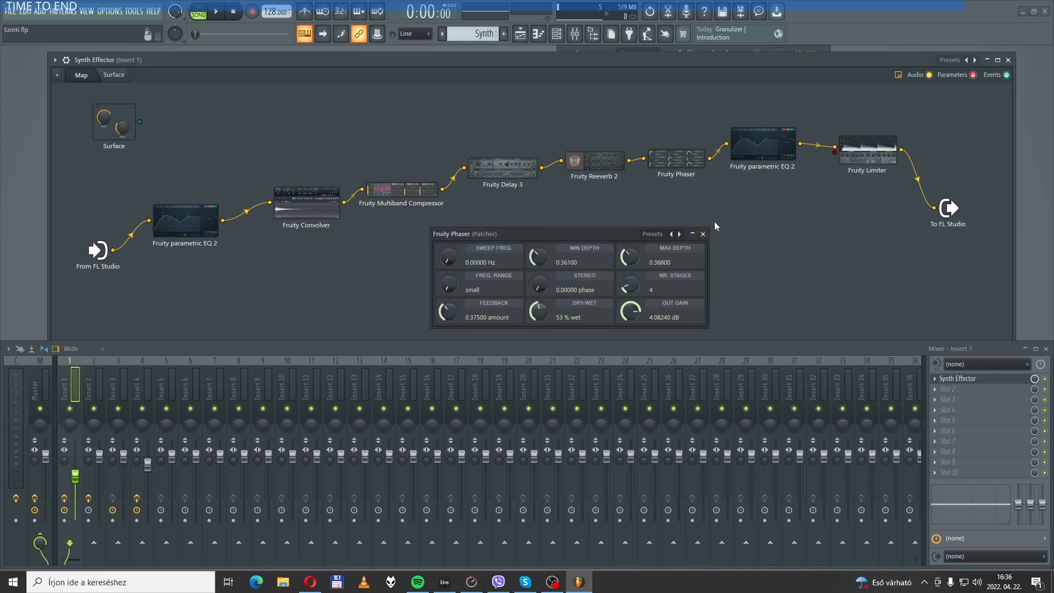
left_click(702, 235)
- Examine the bands of the second Fruity parametric EQ 2, placed after the phaser, and close it
double_click(762, 145)
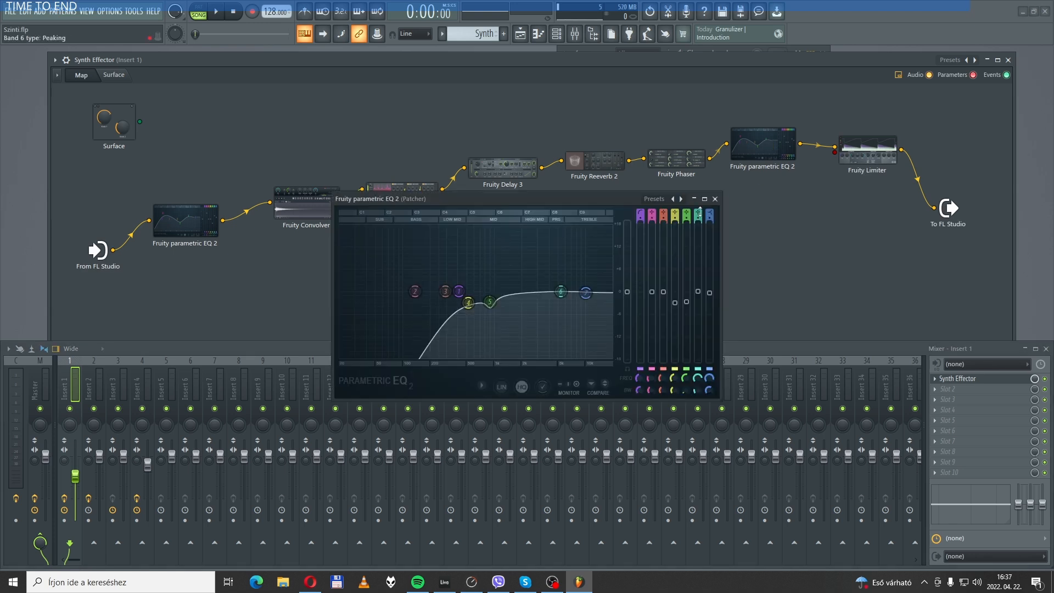
left_click_drag(571, 194, 570, 183)
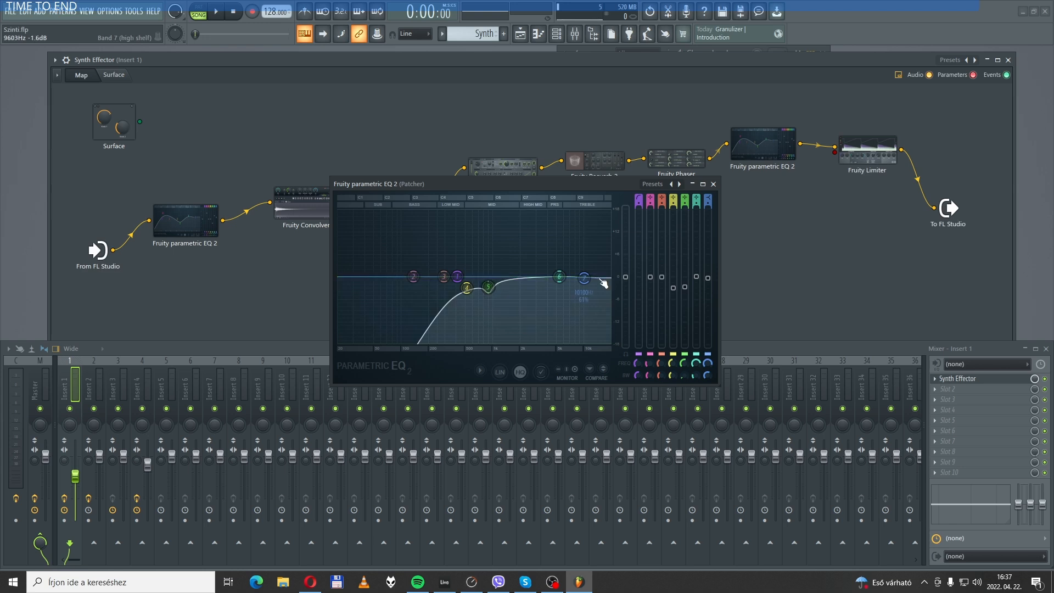
left_click(713, 184)
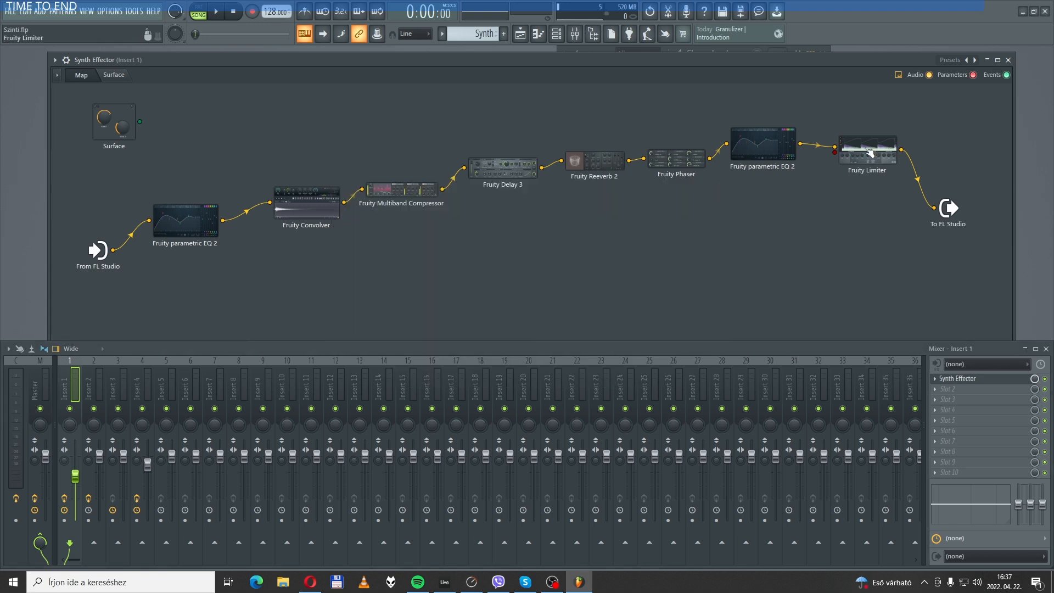
- Check the loudness settings of the Fruity Limiter ending the chain and close Synth Effector
double_click(870, 152)
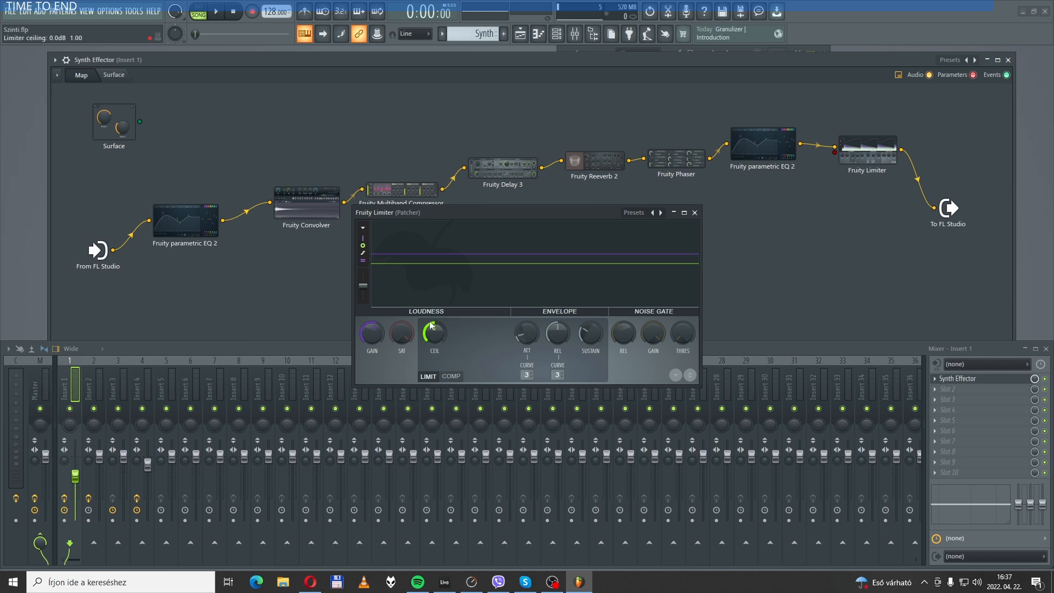
left_click(694, 212)
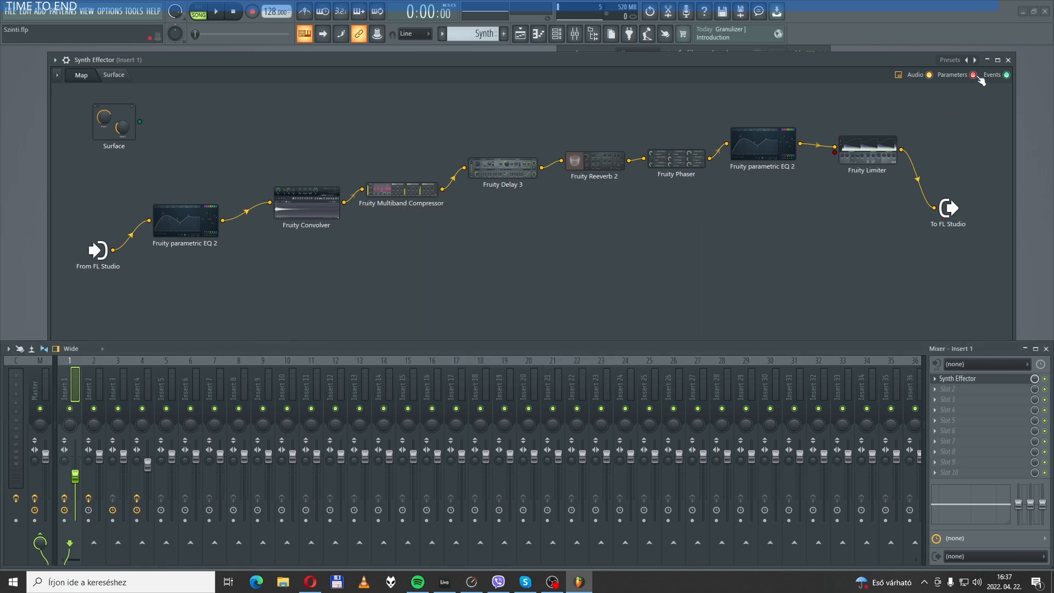
left_click(1008, 60)
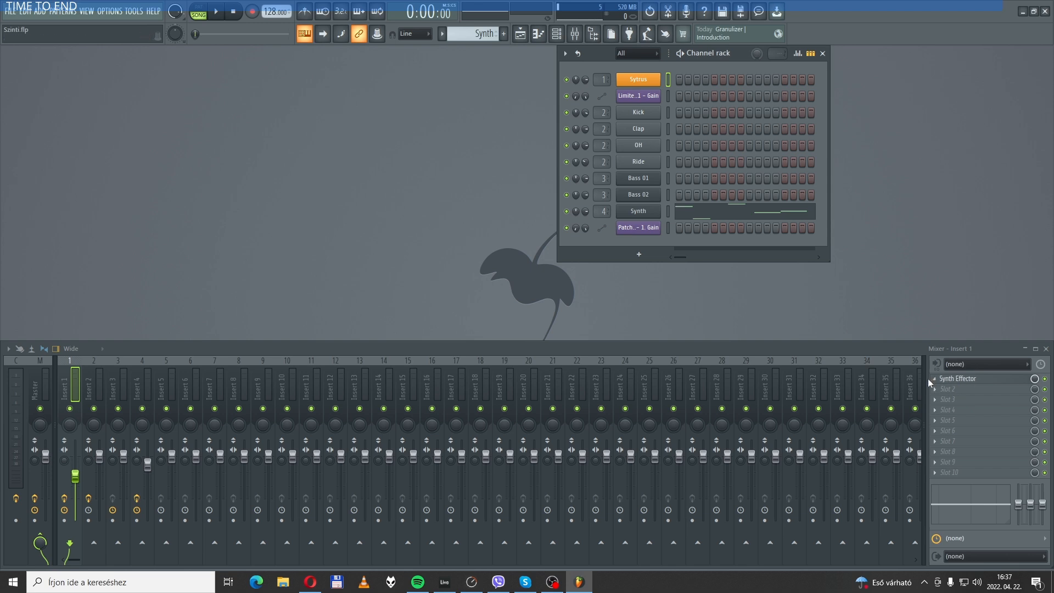